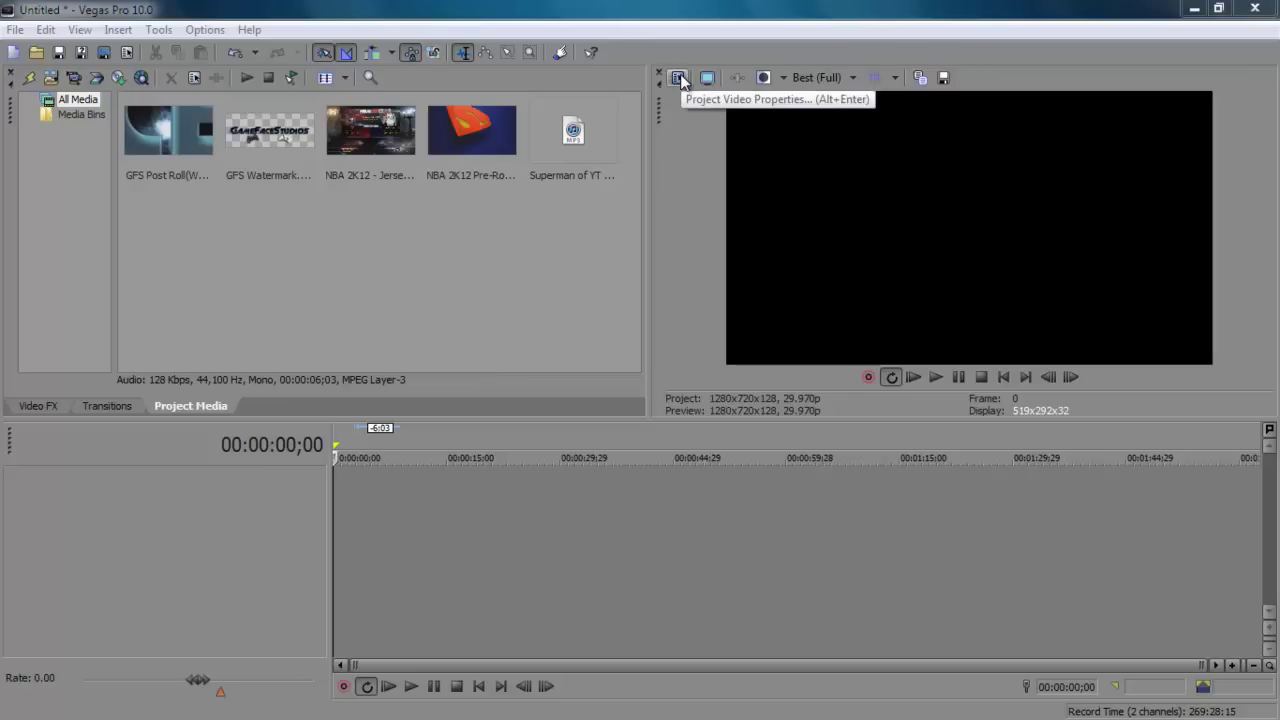
Step: Apply the IpodKingCarter video template to the project properties, check the audio settings and accept
click(678, 78)
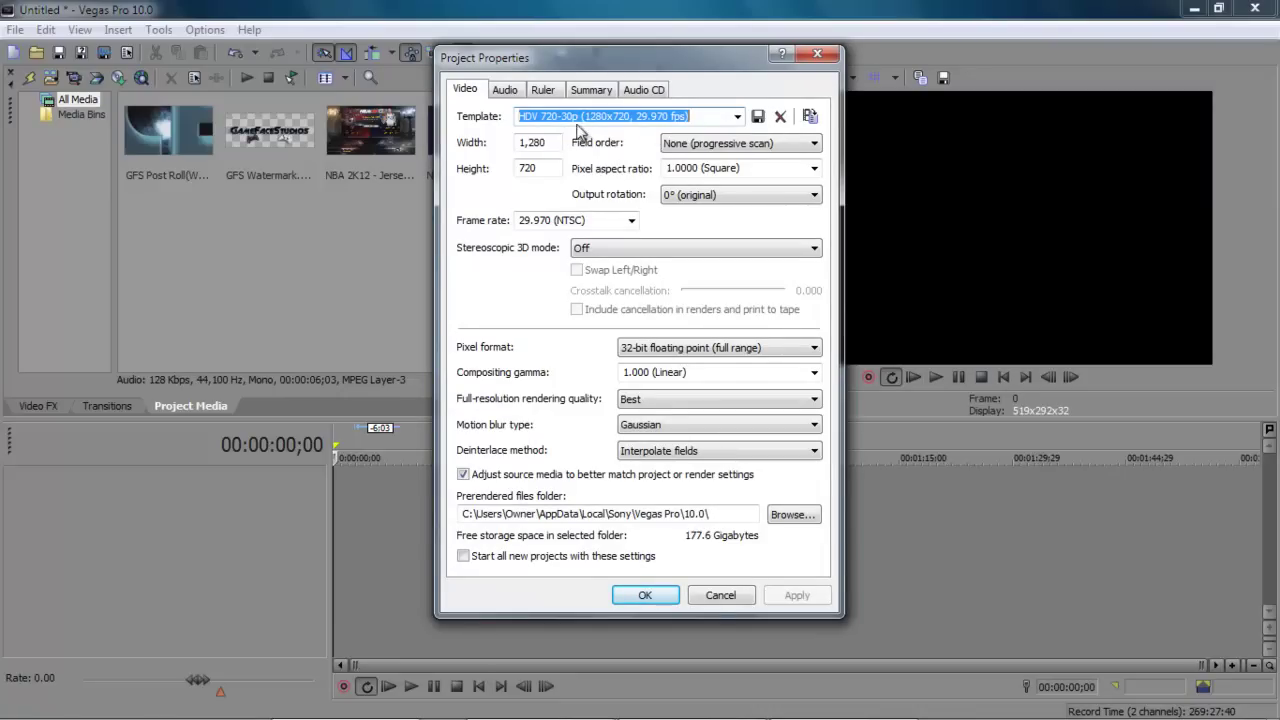
click(738, 117)
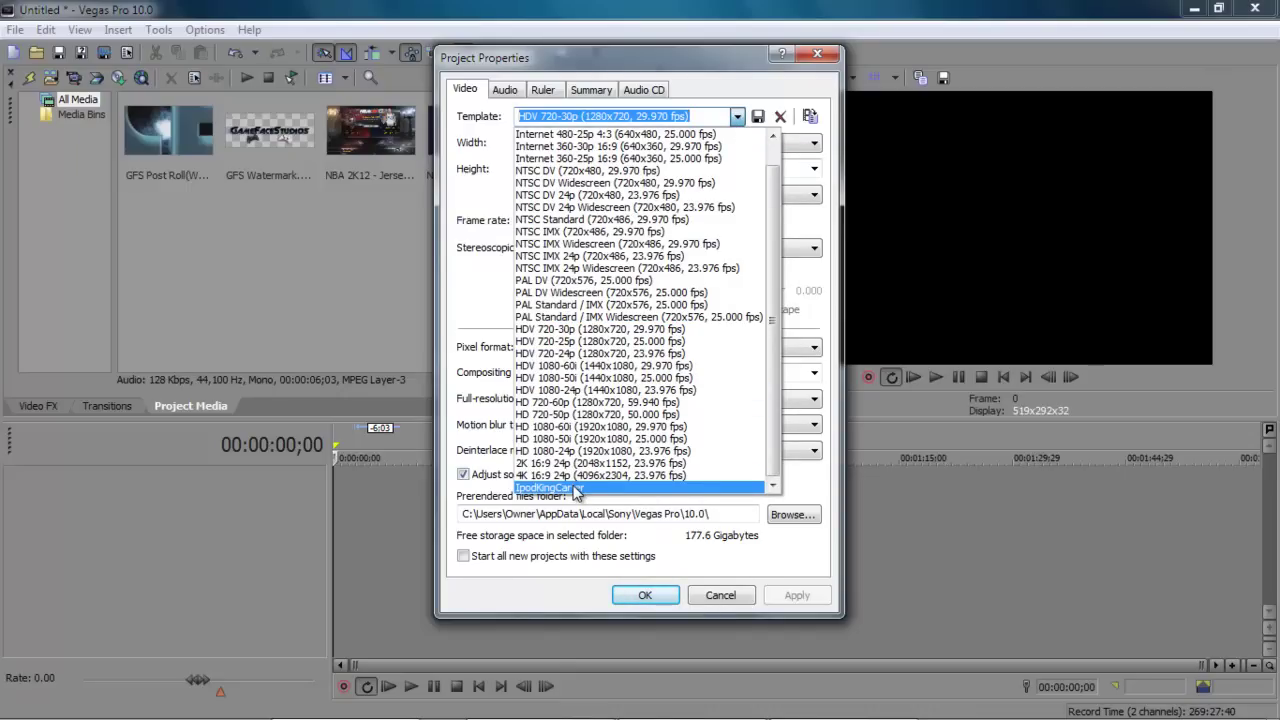
click(576, 488)
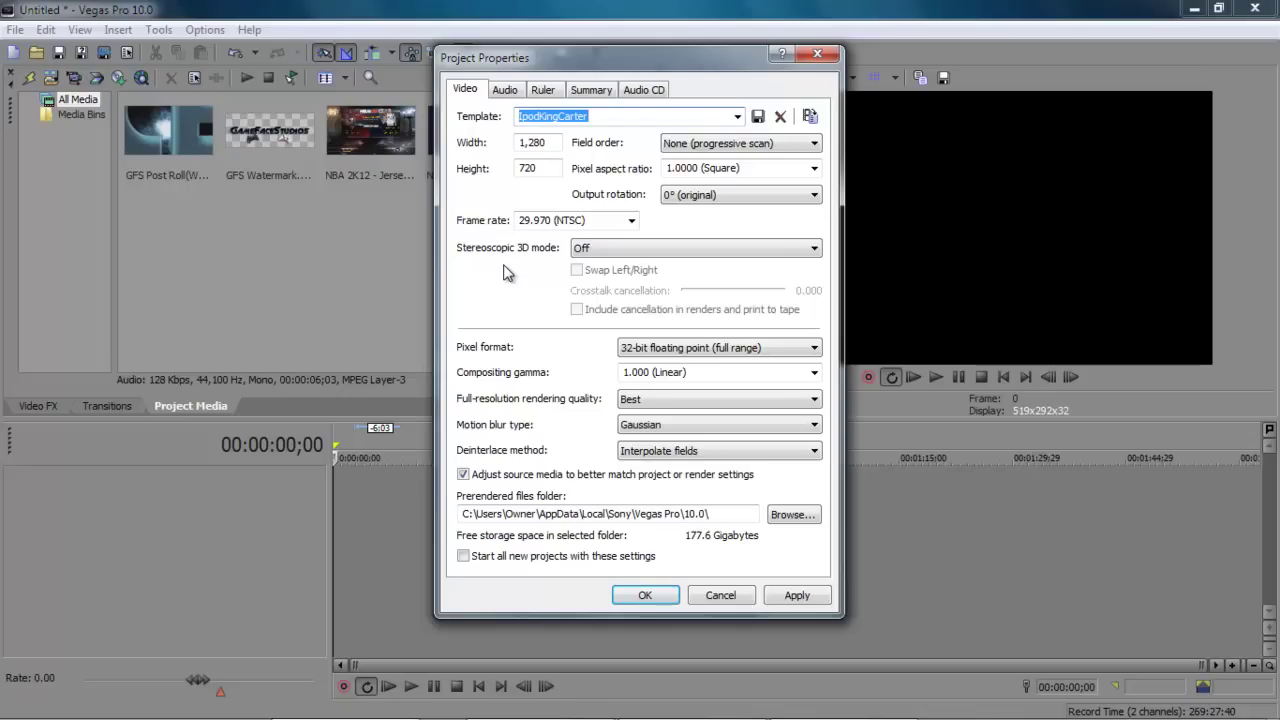
click(507, 91)
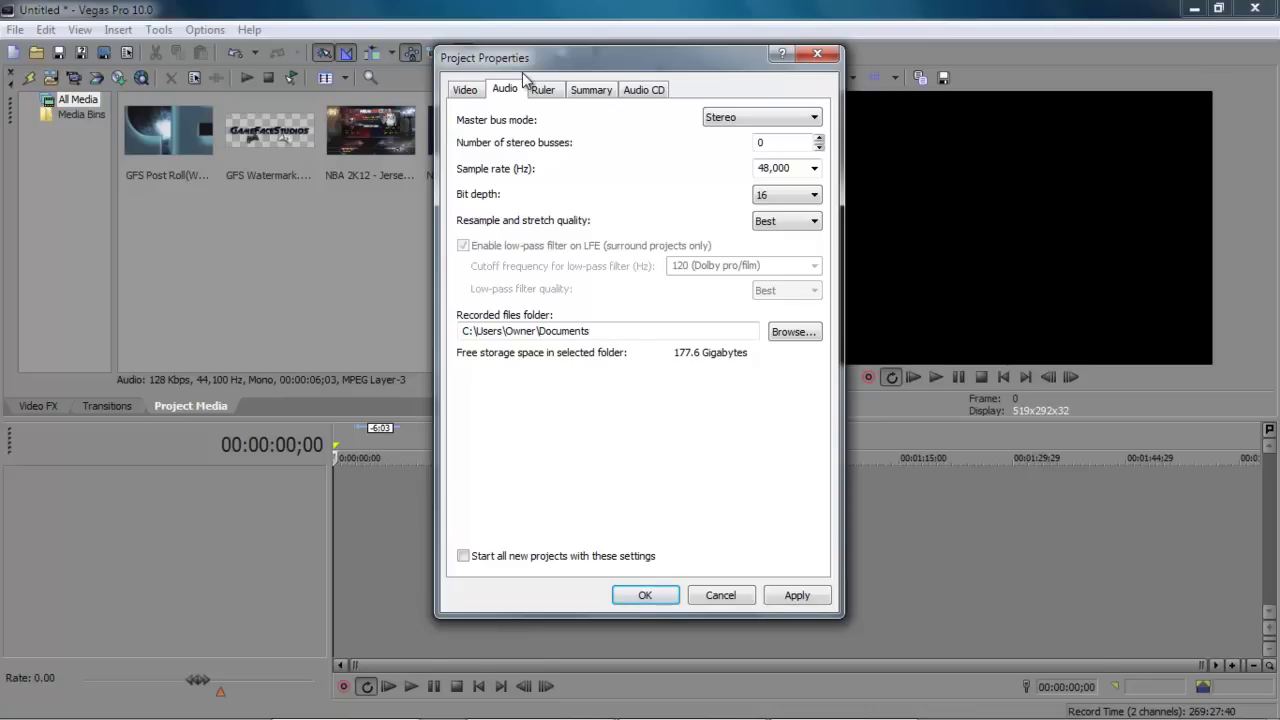
click(722, 120)
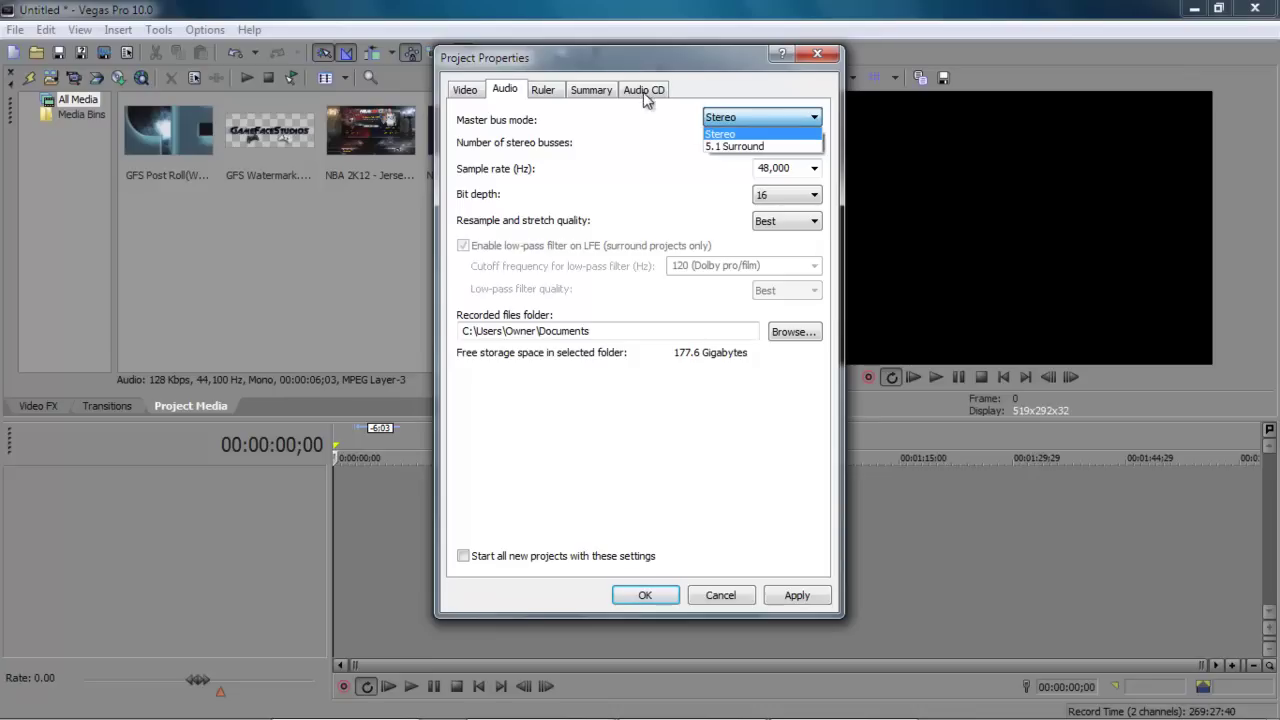
click(698, 104)
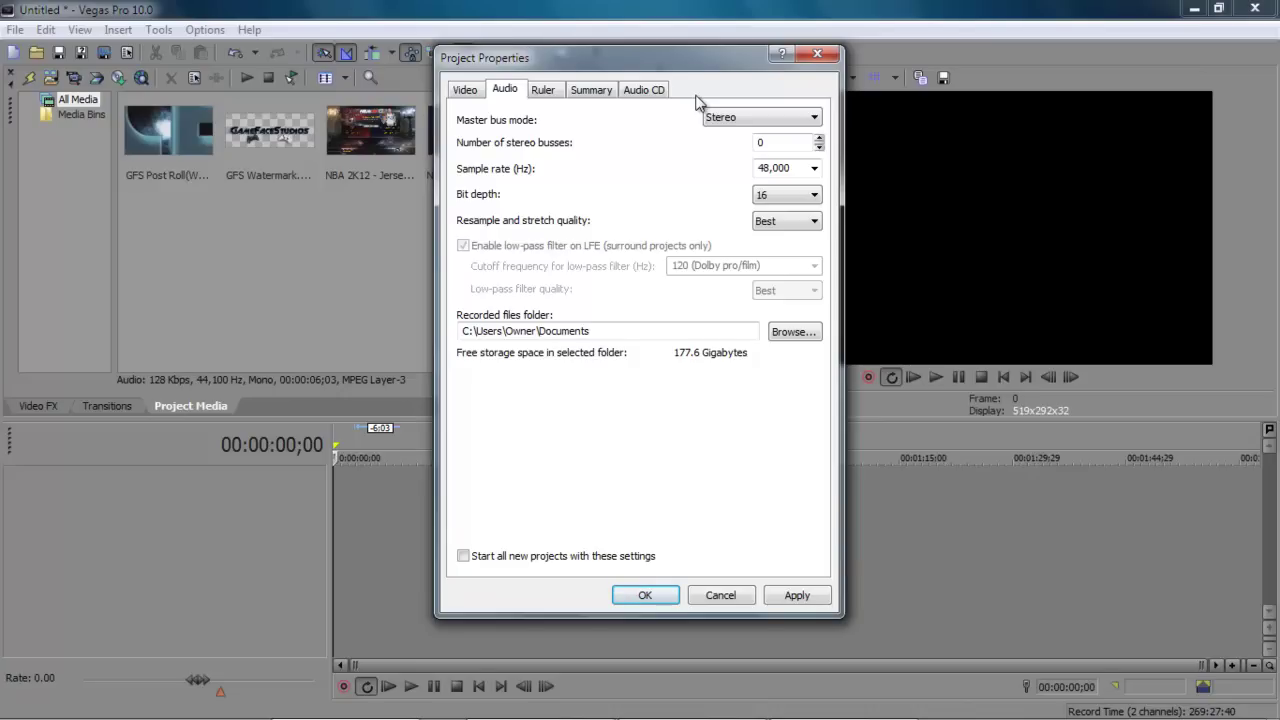
click(466, 90)
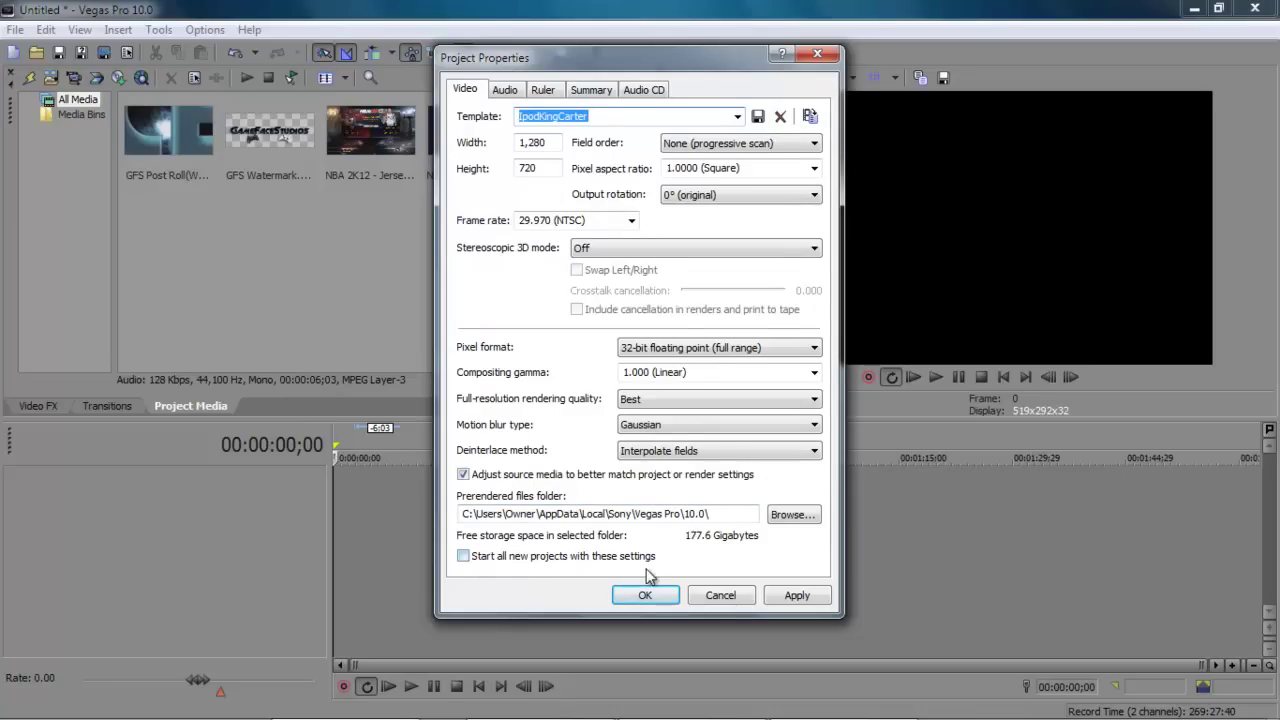
click(645, 596)
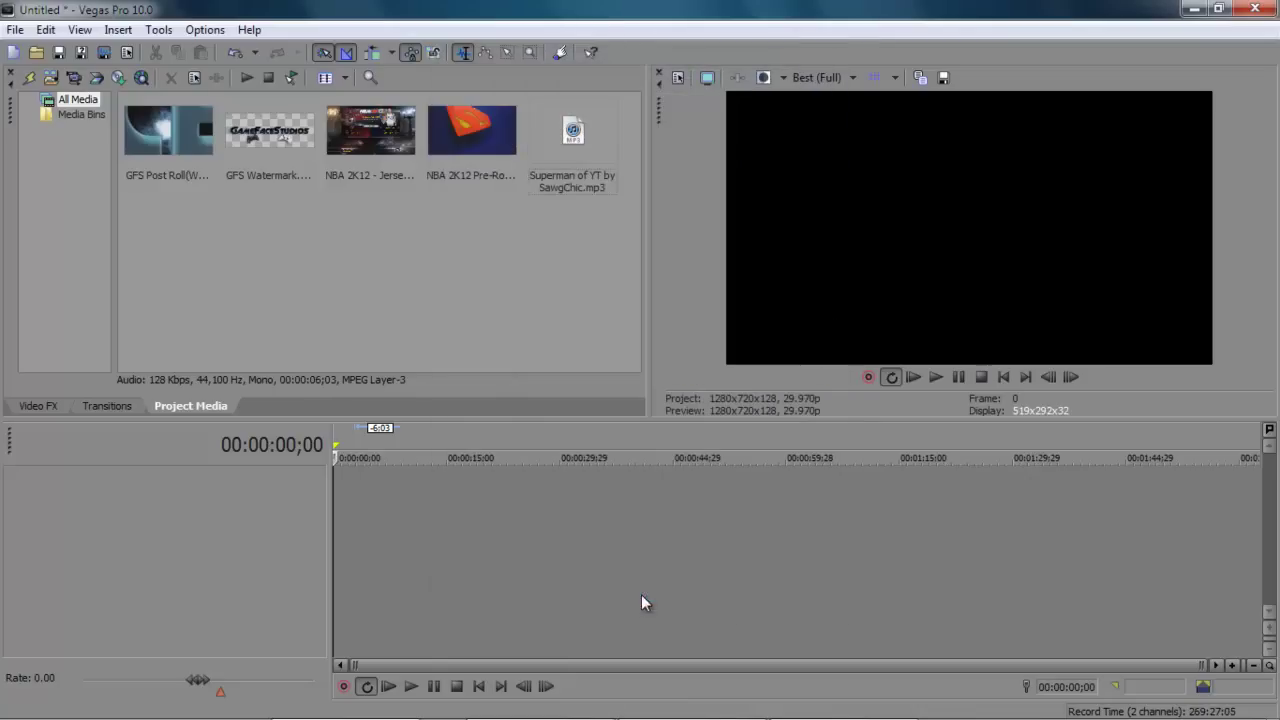
Step: Place the NBA 2K12 Pre-Roll video at the very start of the timeline and look through its frames
drag(488, 150, 336, 531)
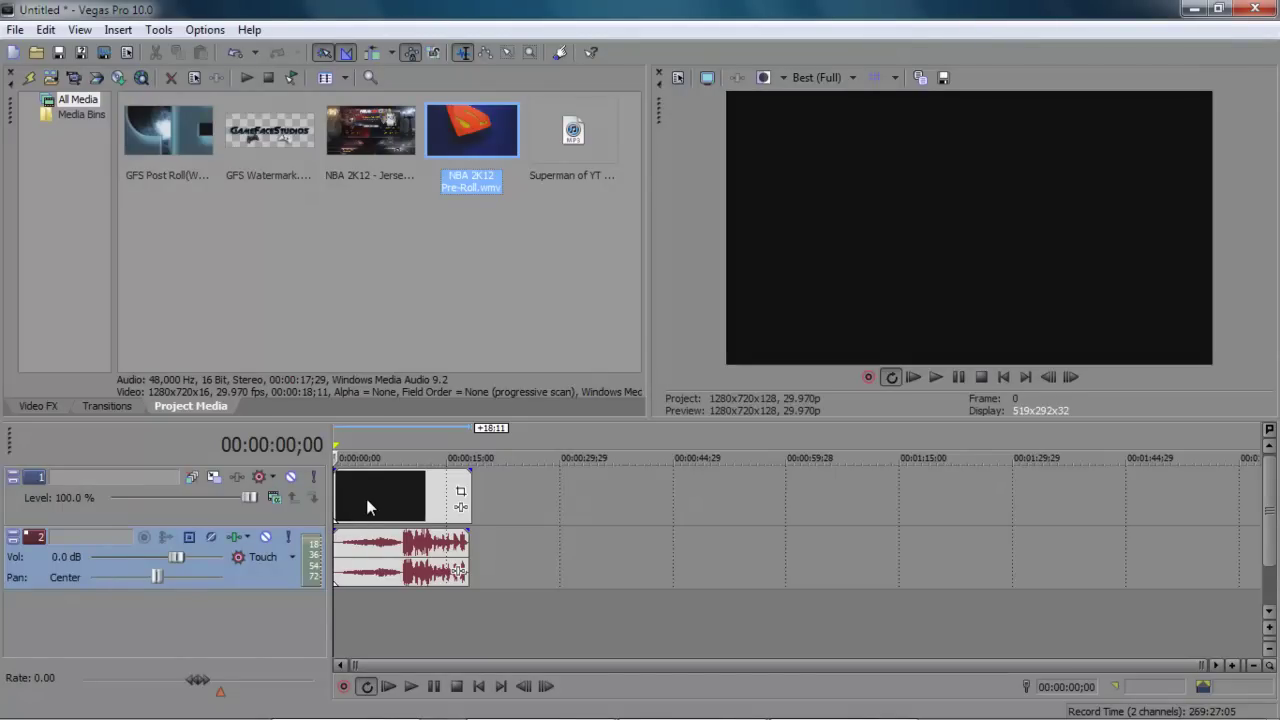
click(368, 507)
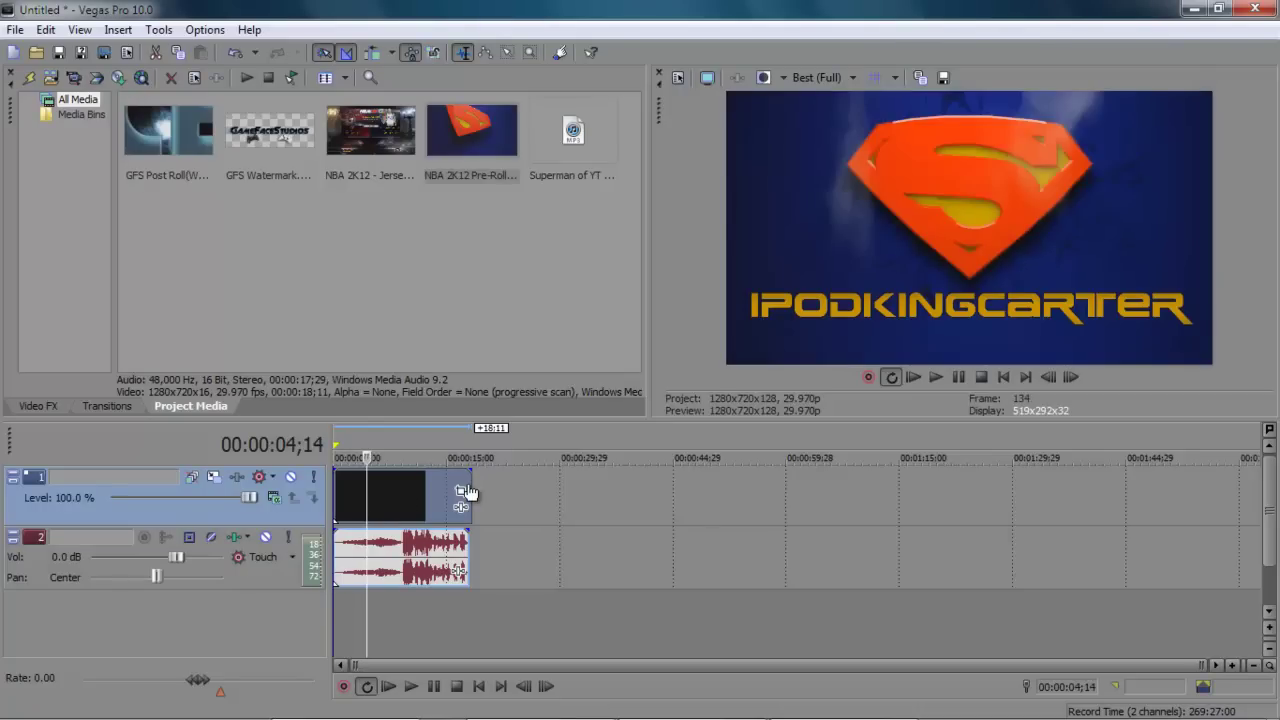
click(435, 501)
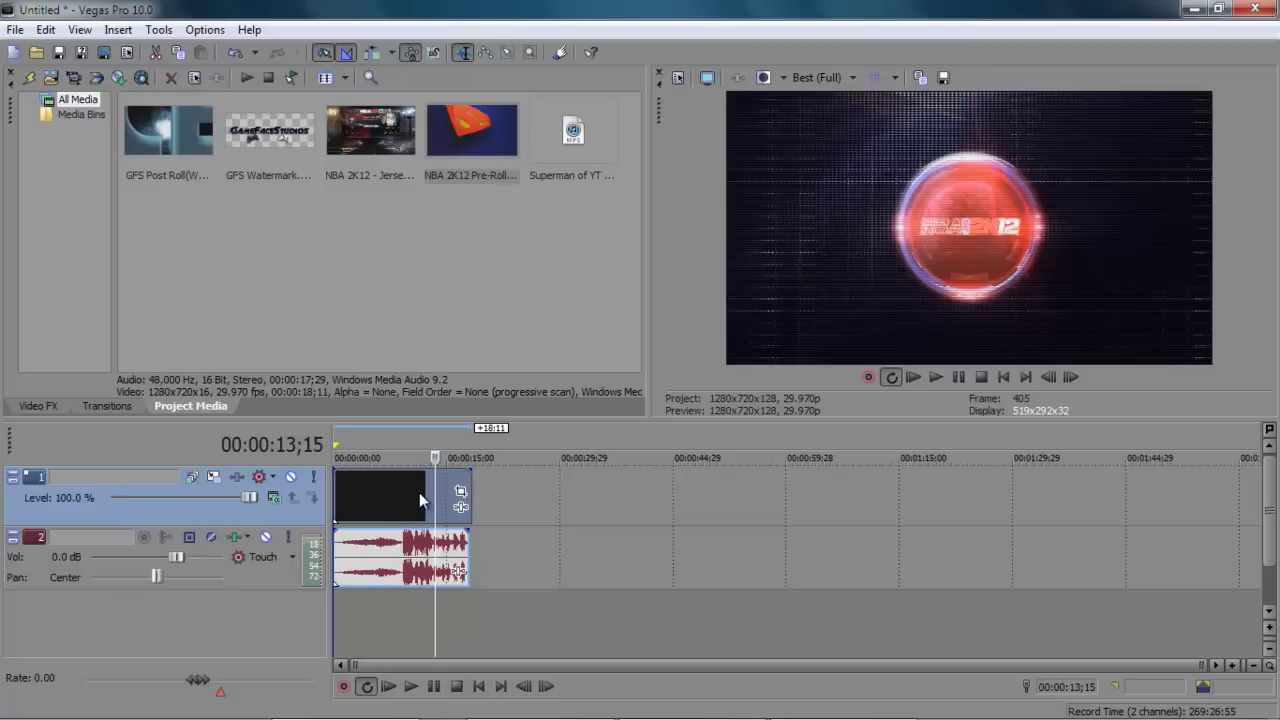
click(376, 490)
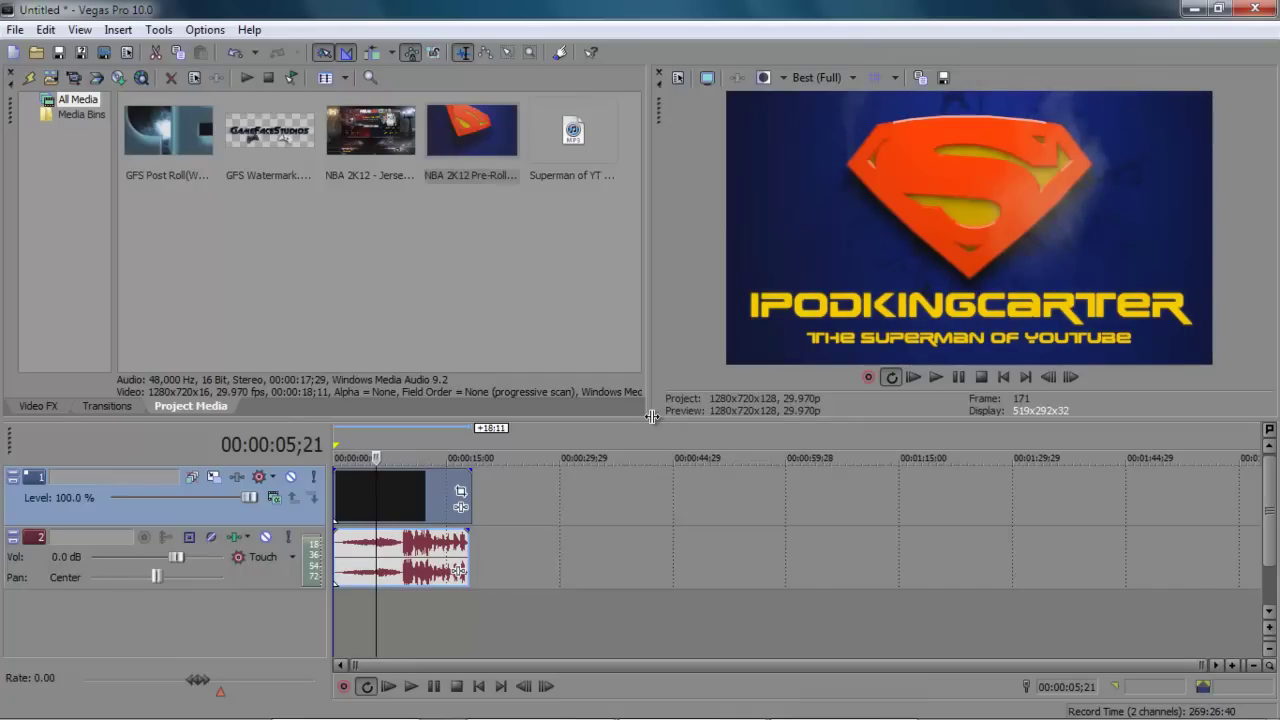
Step: Enlarge the video preview area and apply the 8-bit pixel format to the project to compare image quality
drag(650, 421, 640, 483)
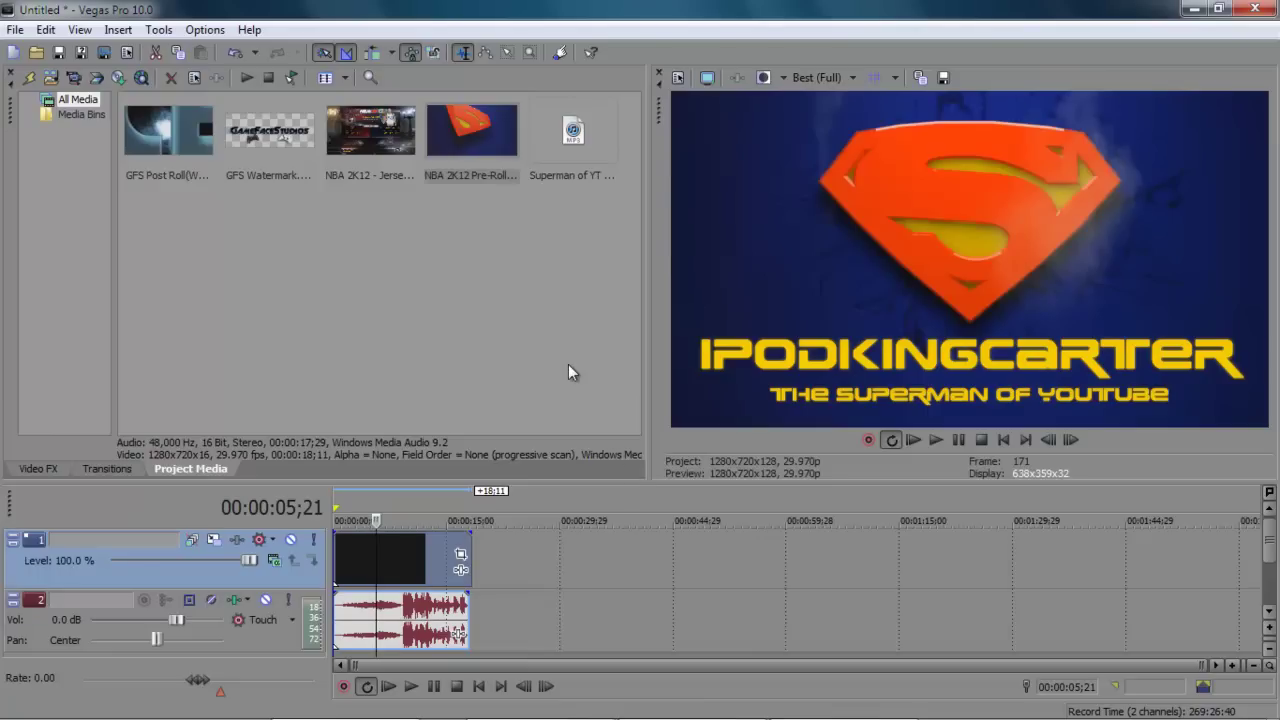
click(706, 76)
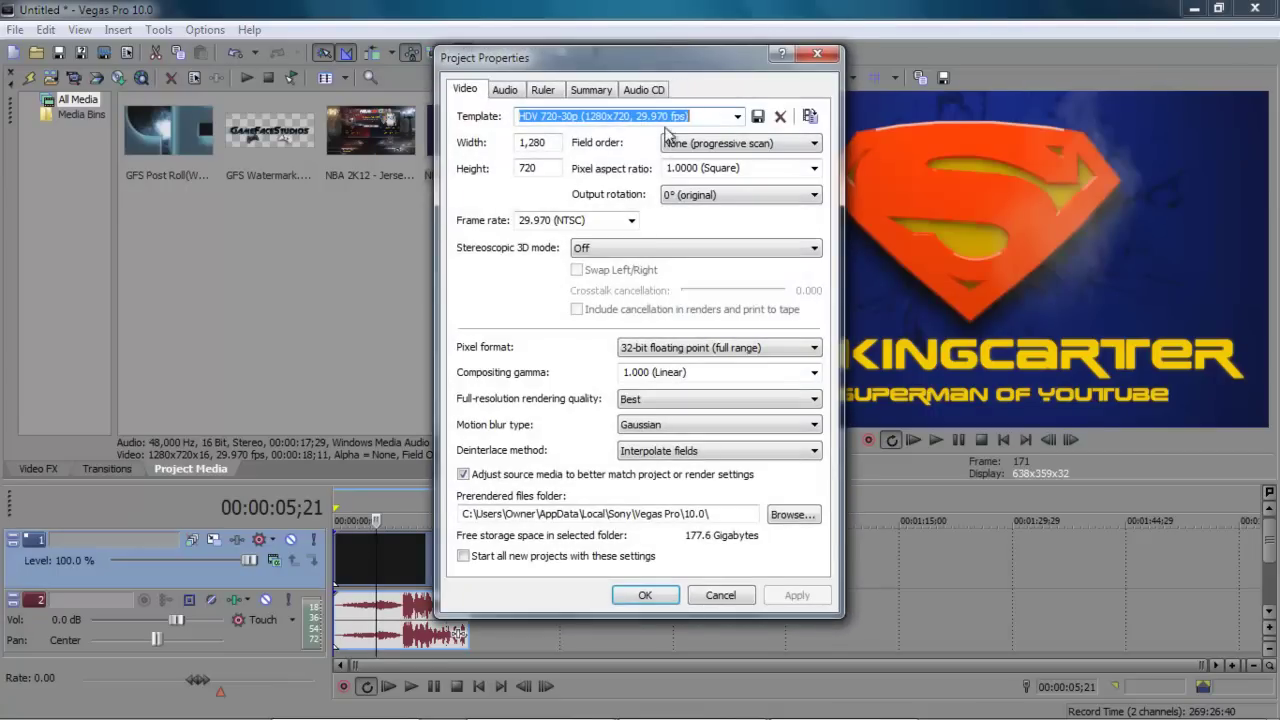
click(650, 349)
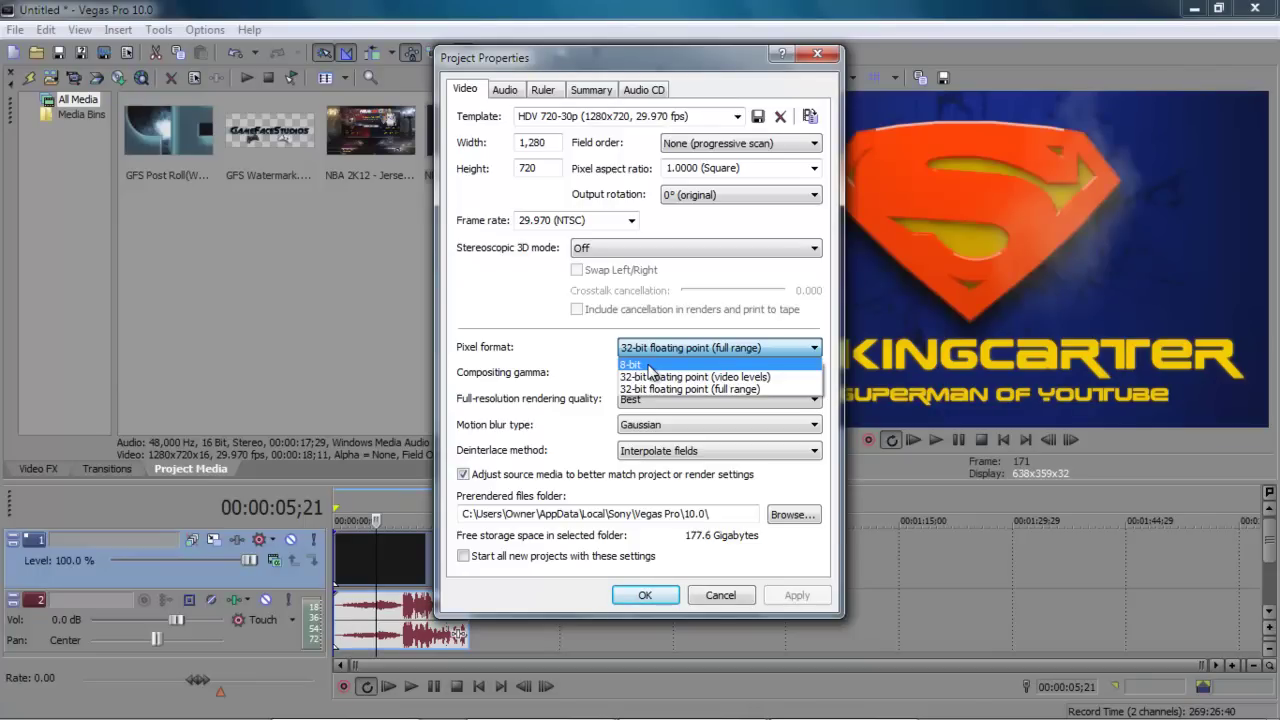
click(700, 61)
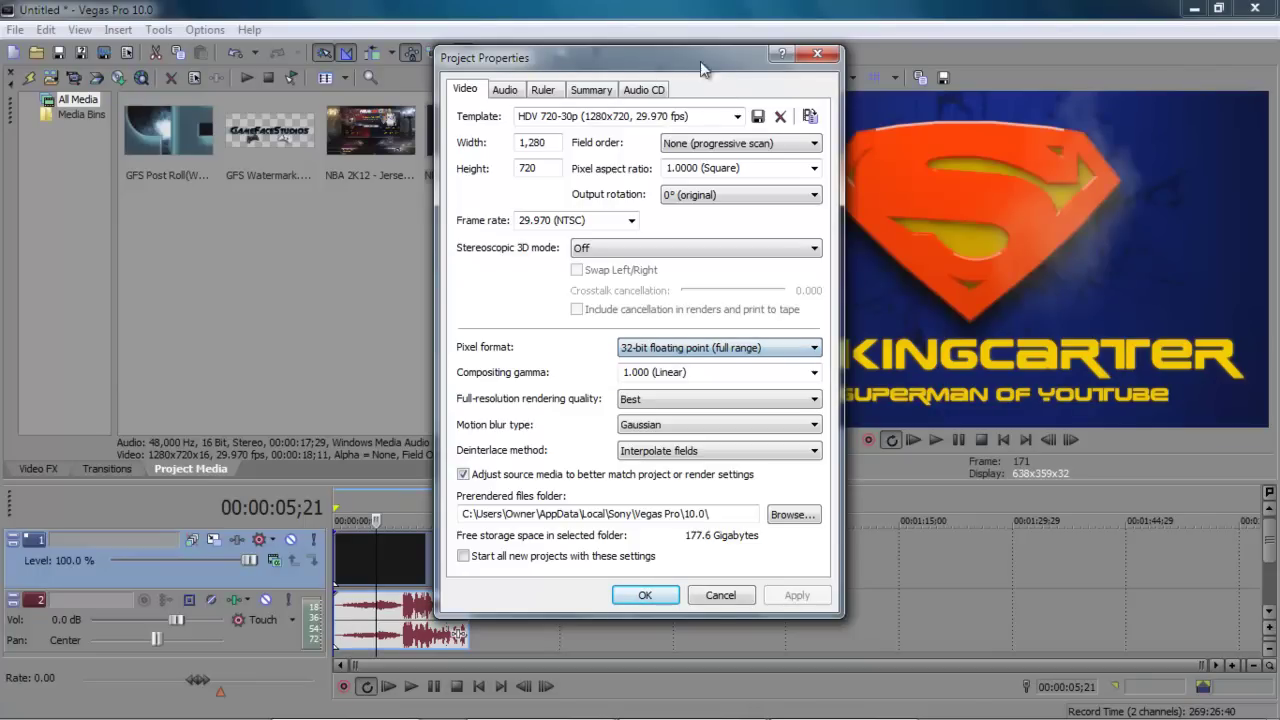
drag(632, 63, 376, 43)
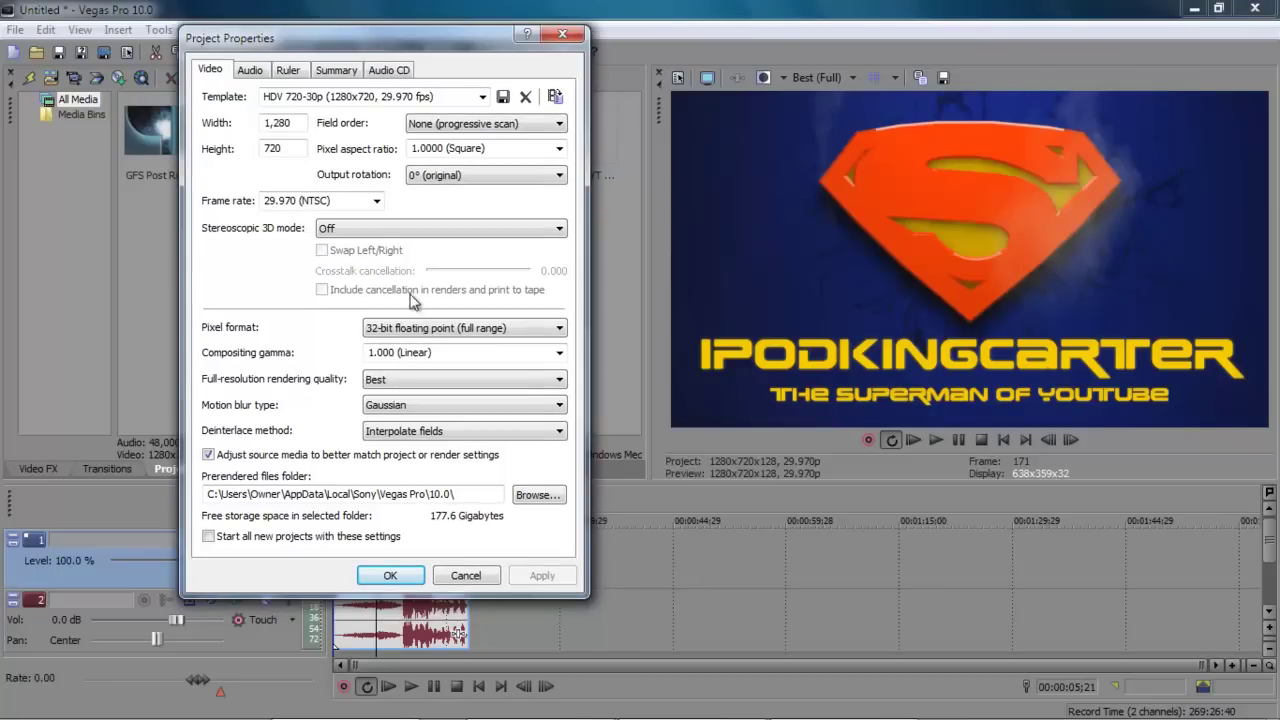
click(435, 328)
click(421, 345)
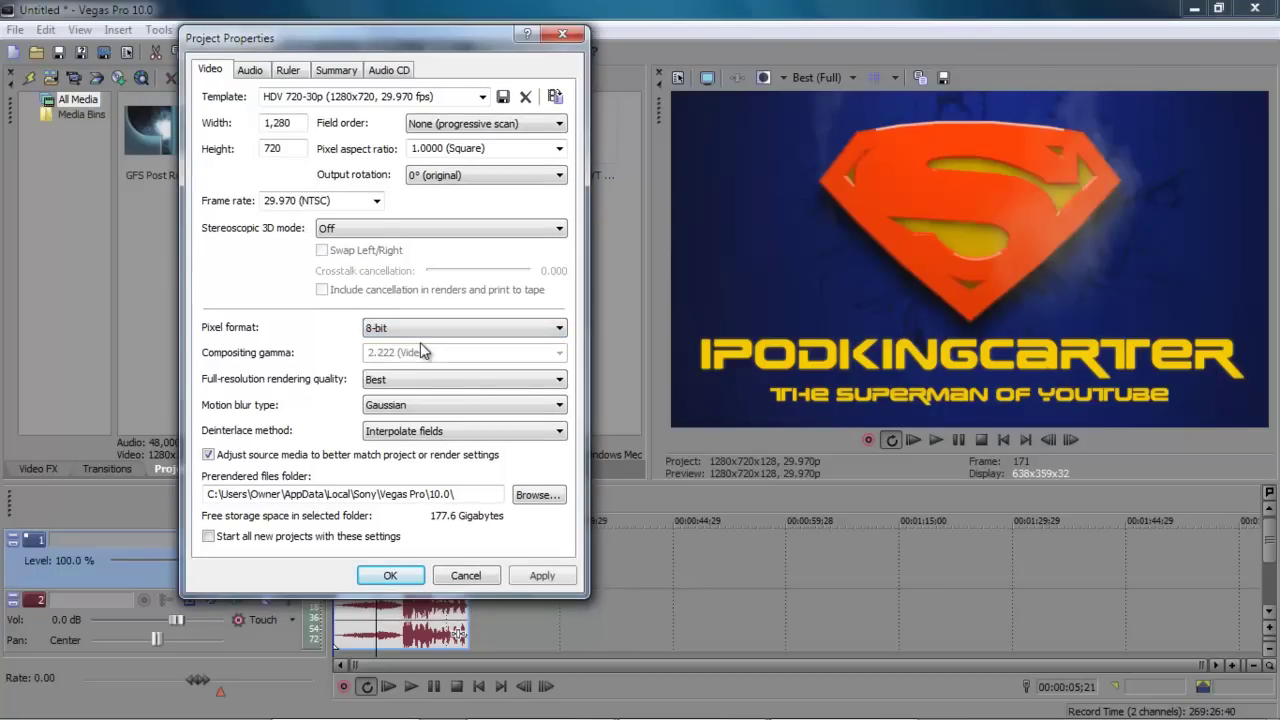
click(532, 580)
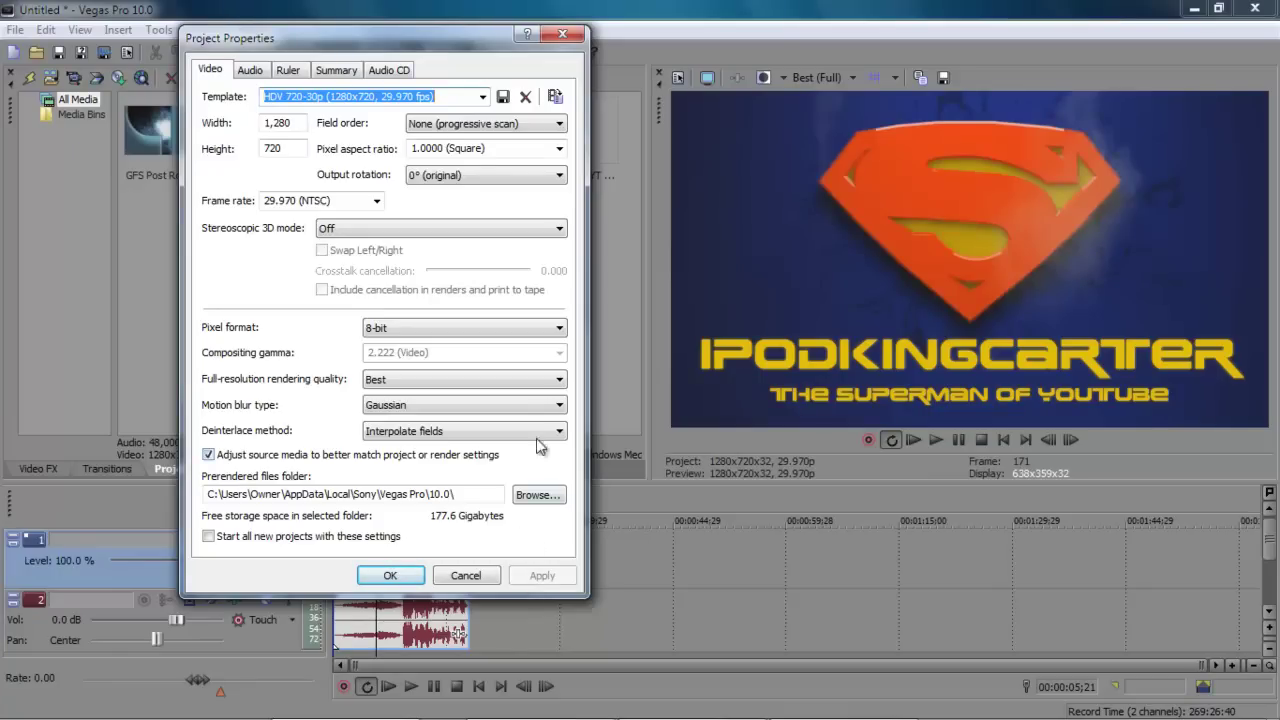
Step: Set the project's pixel format to 32-bit floating point (full range), accept it and shrink the video preview area
click(558, 334)
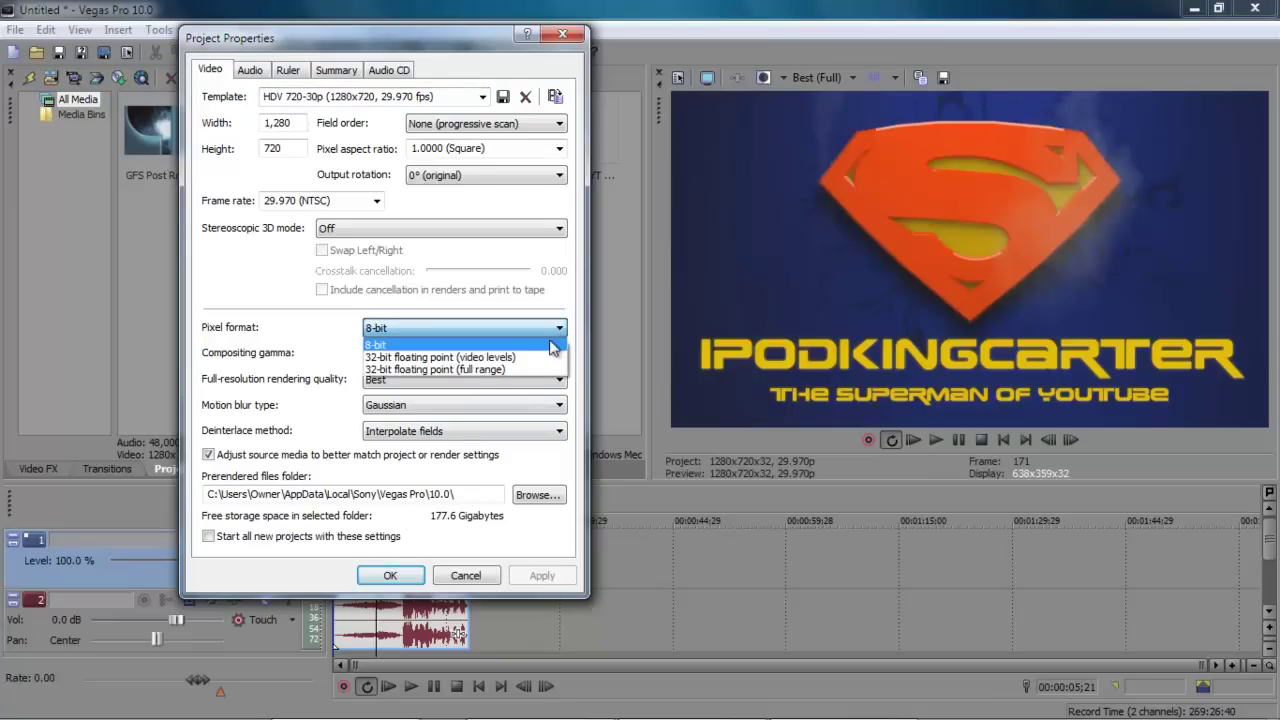
click(515, 364)
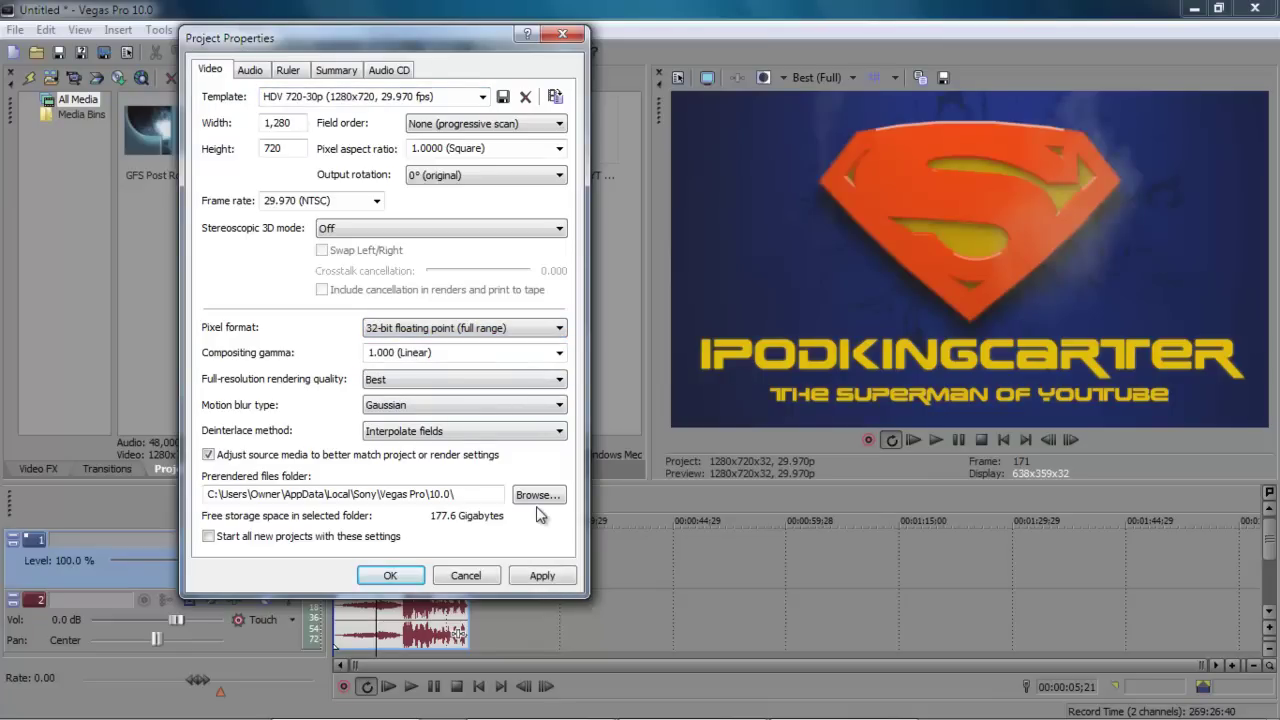
click(530, 577)
click(390, 576)
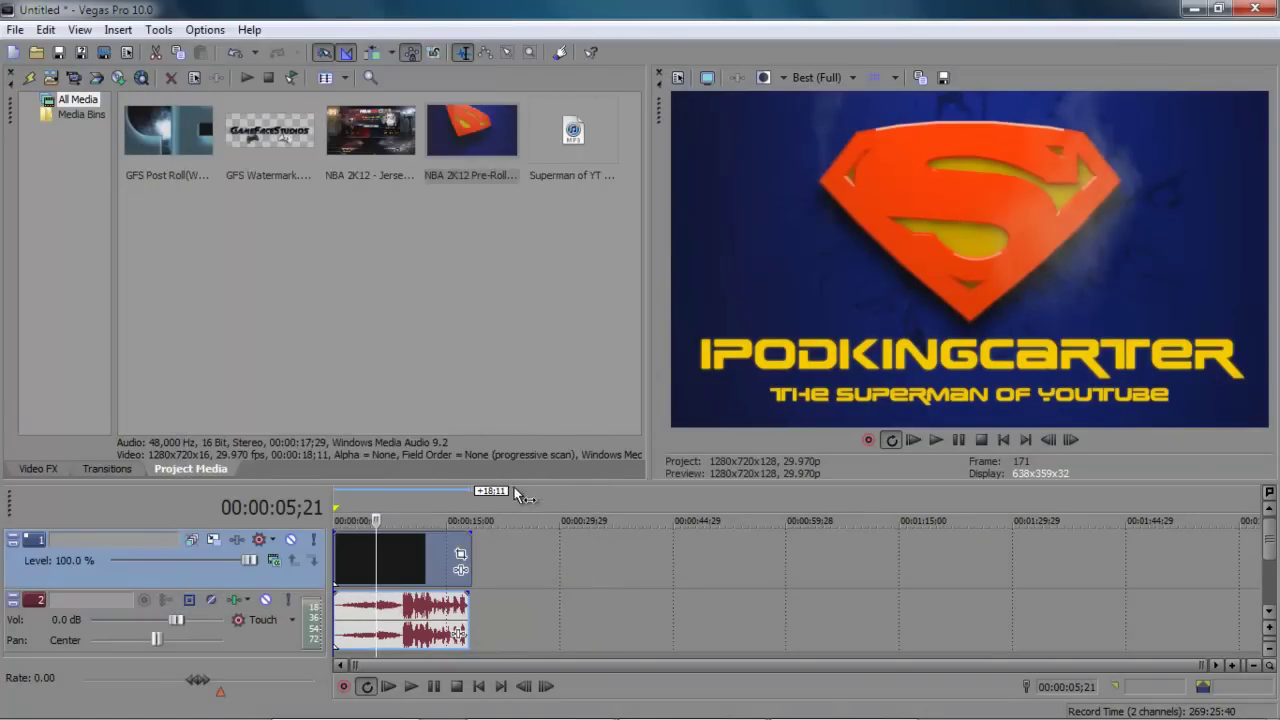
drag(534, 484, 534, 397)
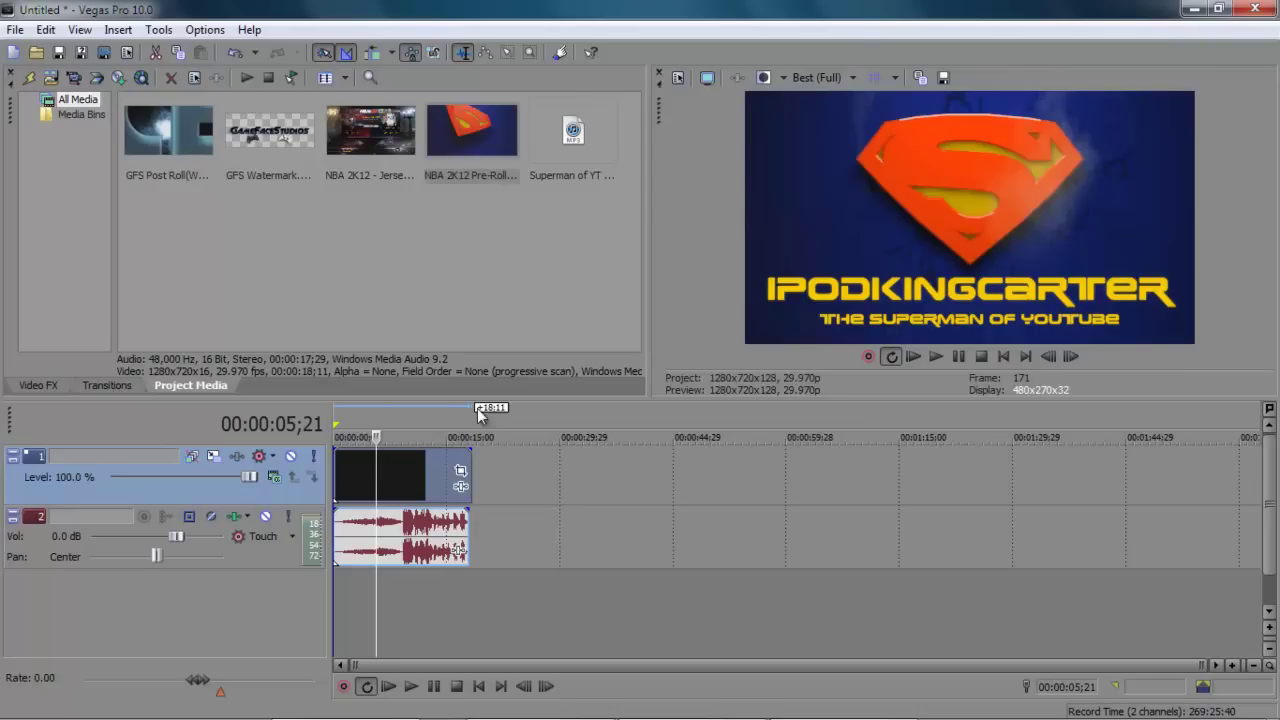
Step: Add the Superman of YT MP3 on a new track under the pre-roll, and split the pre-roll where that clip ends and starts
drag(560, 150, 364, 591)
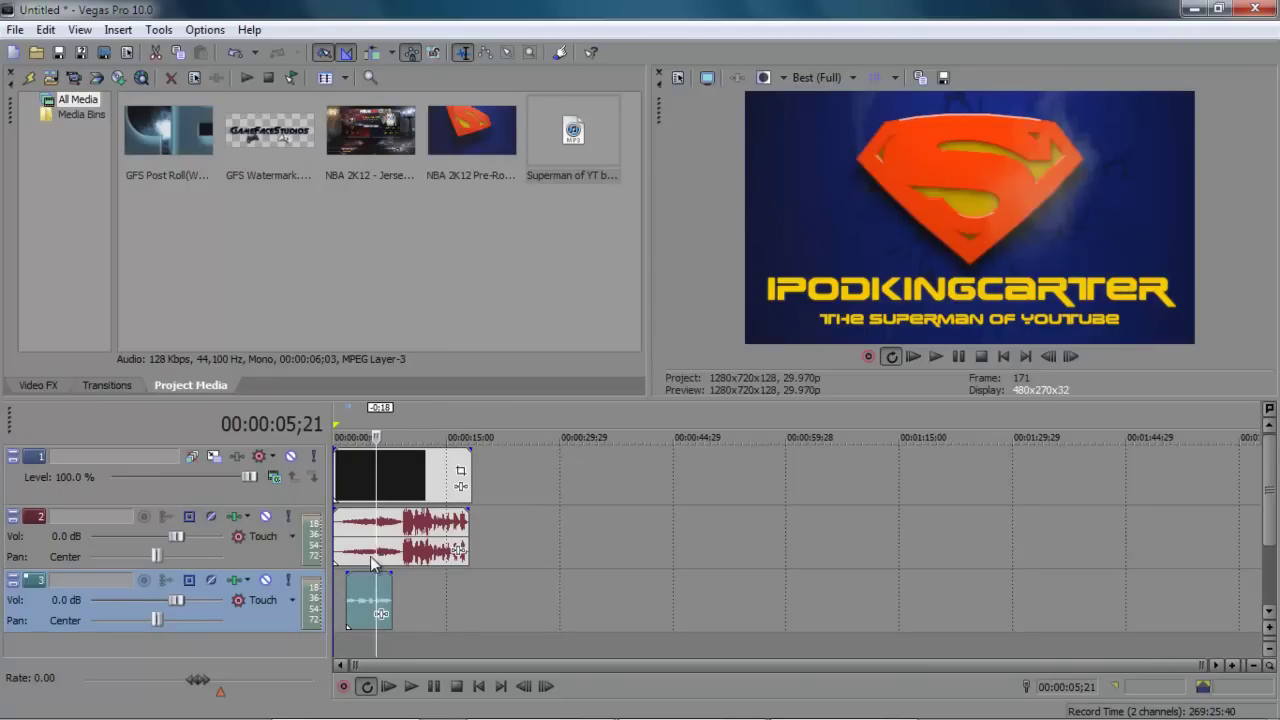
click(391, 556)
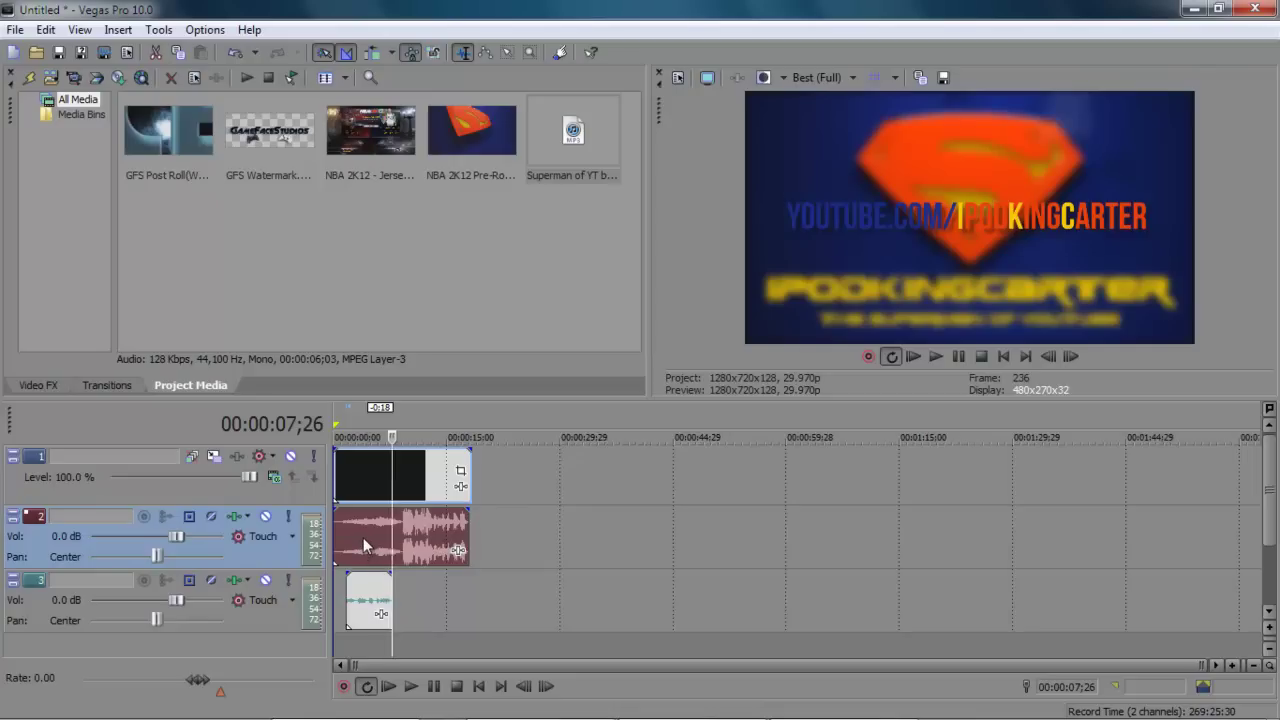
key(s)
click(347, 544)
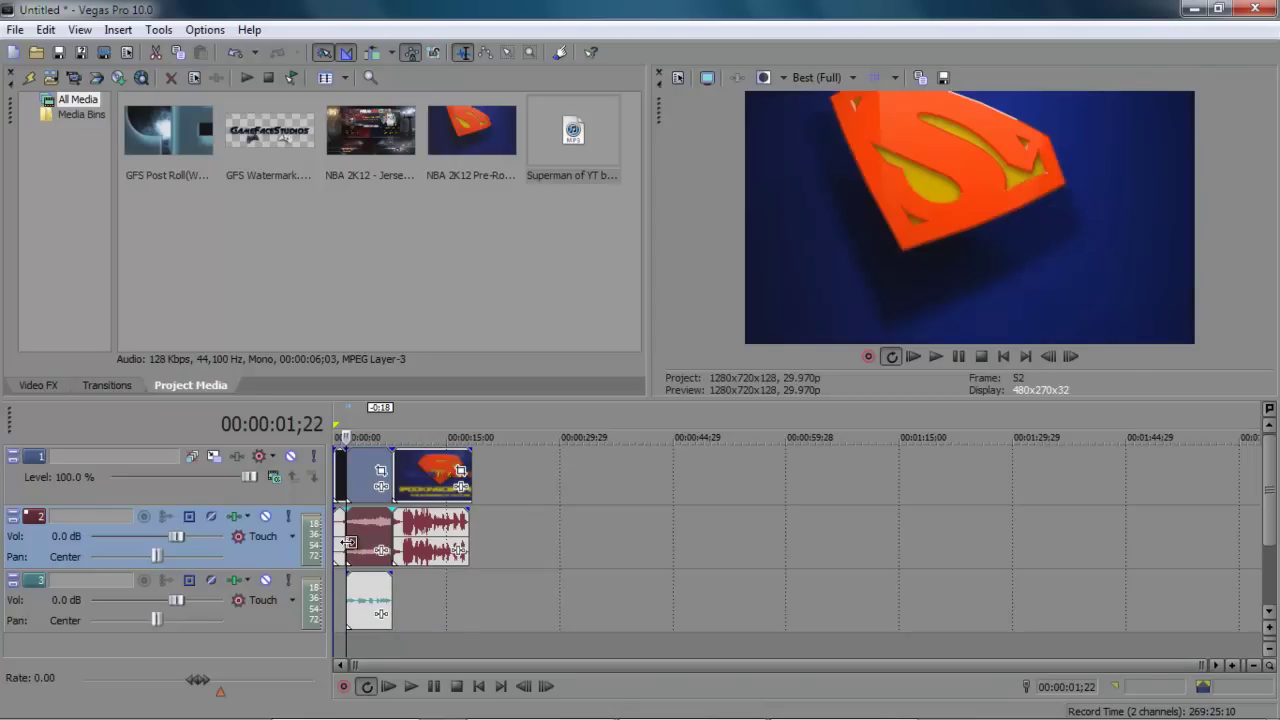
Step: Move the pre-roll's middle audio segment straight down to its own track below the MP3 and lower that track's volume to -14.7 dB
drag(348, 542, 350, 575)
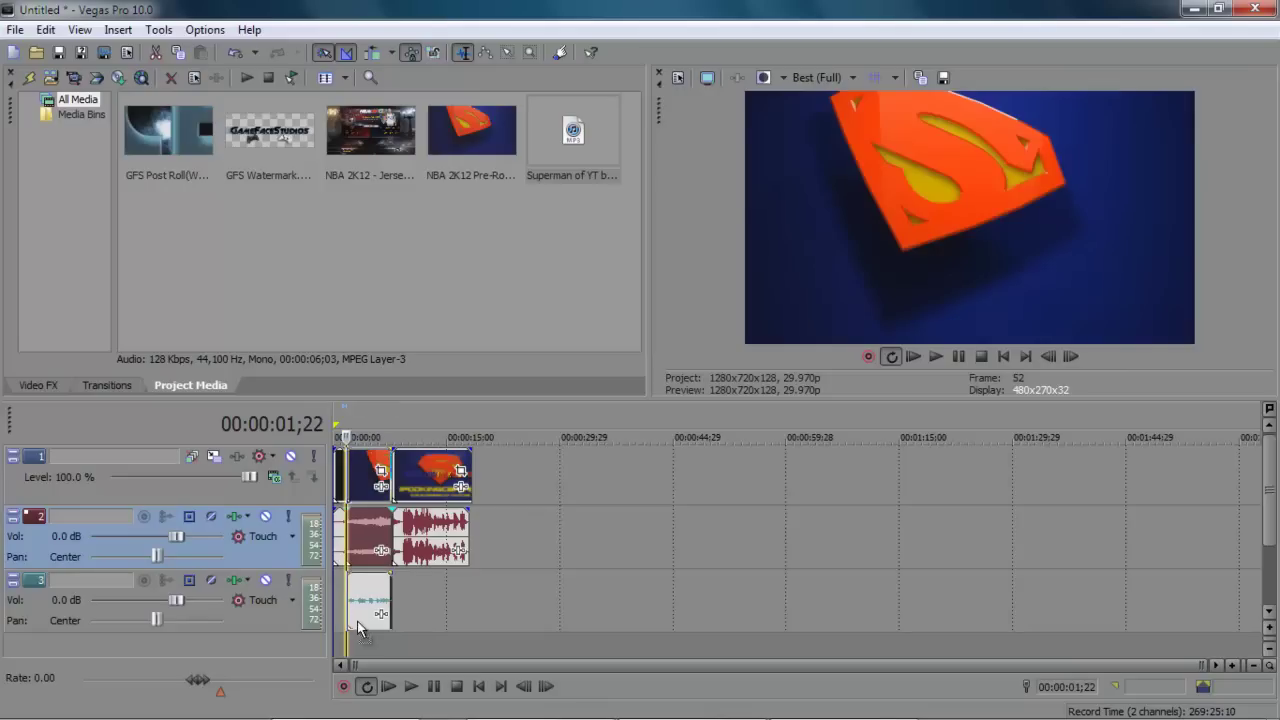
drag(358, 641, 358, 641)
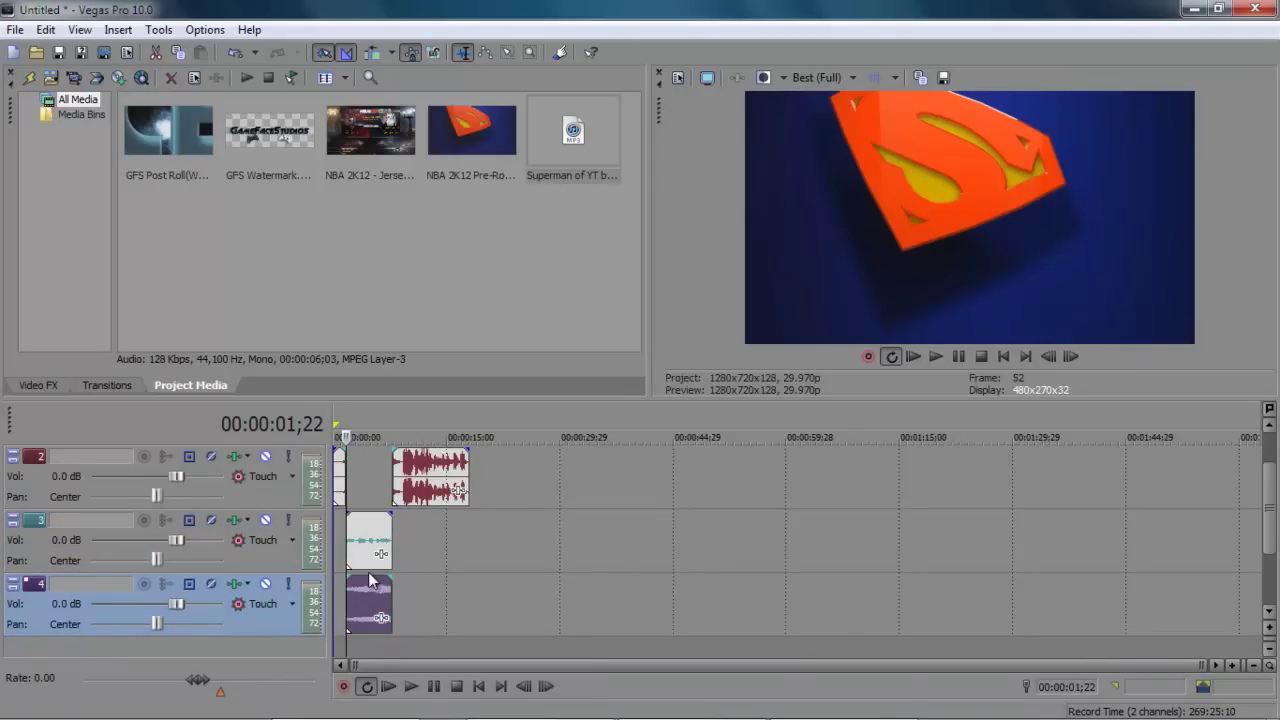
drag(179, 599, 130, 598)
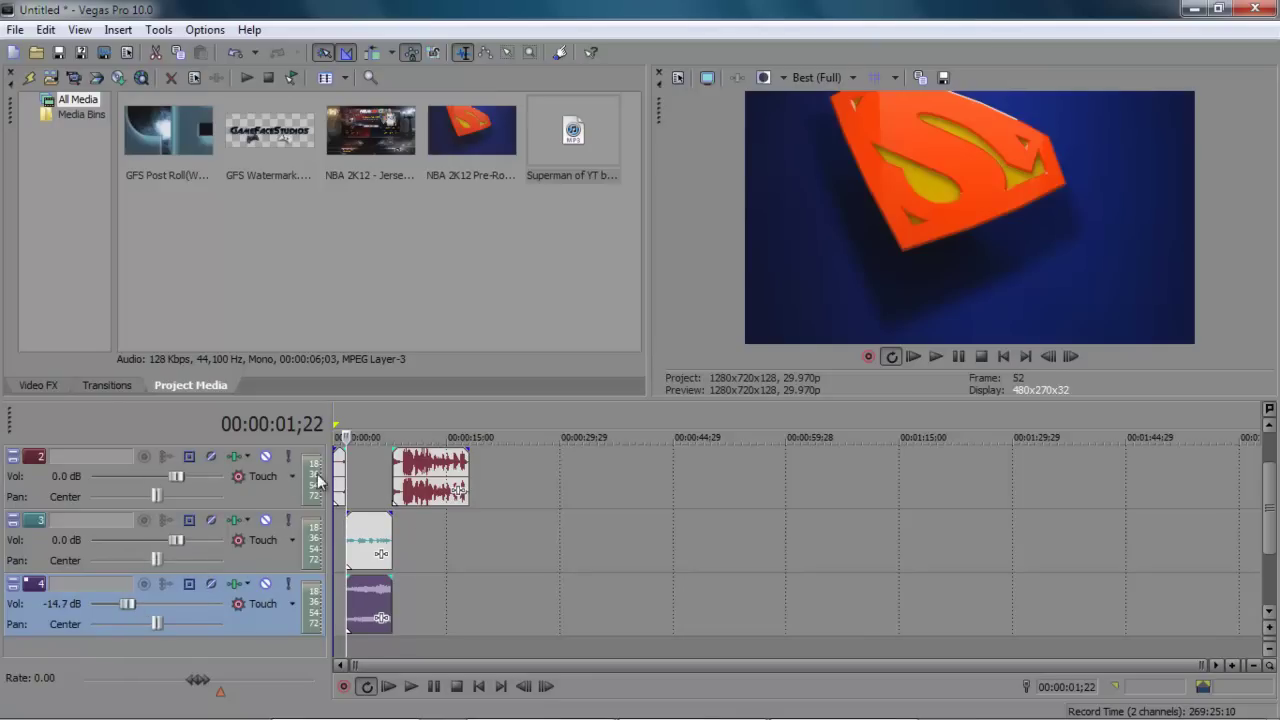
Step: Play the pre-roll section to check the quieter background audio against the MP3 clip, and pause it
click(389, 687)
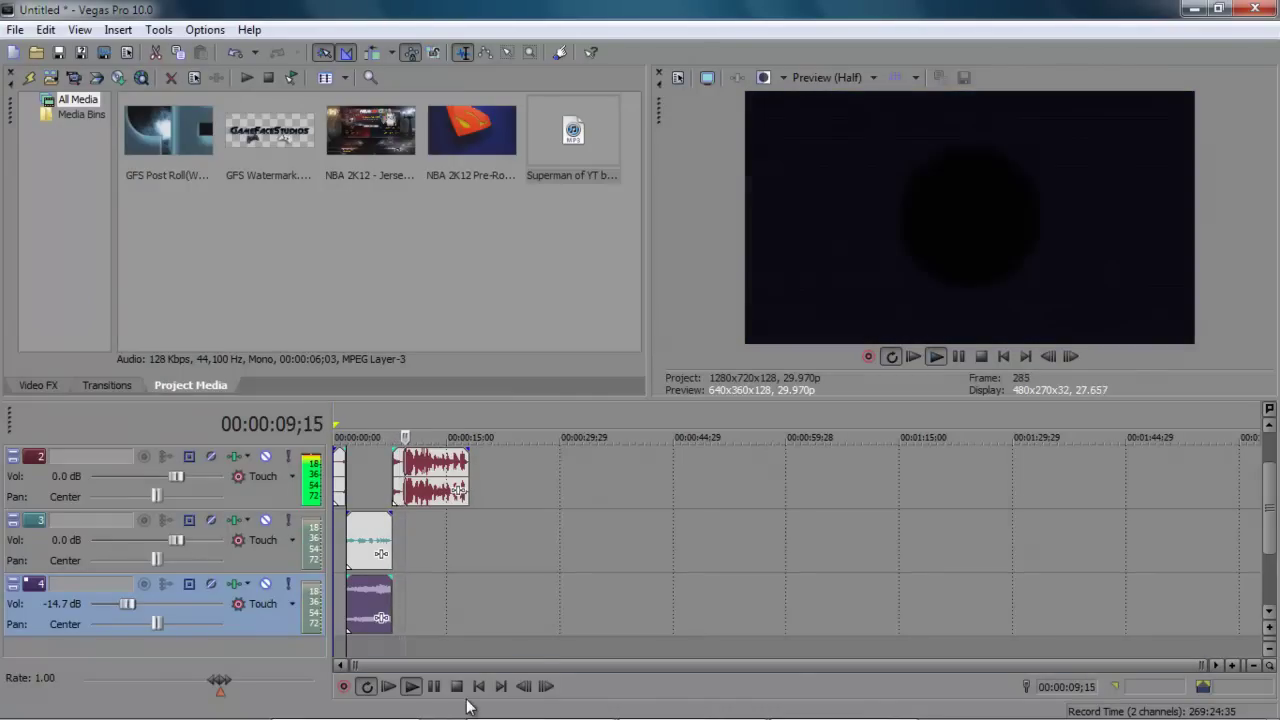
click(436, 687)
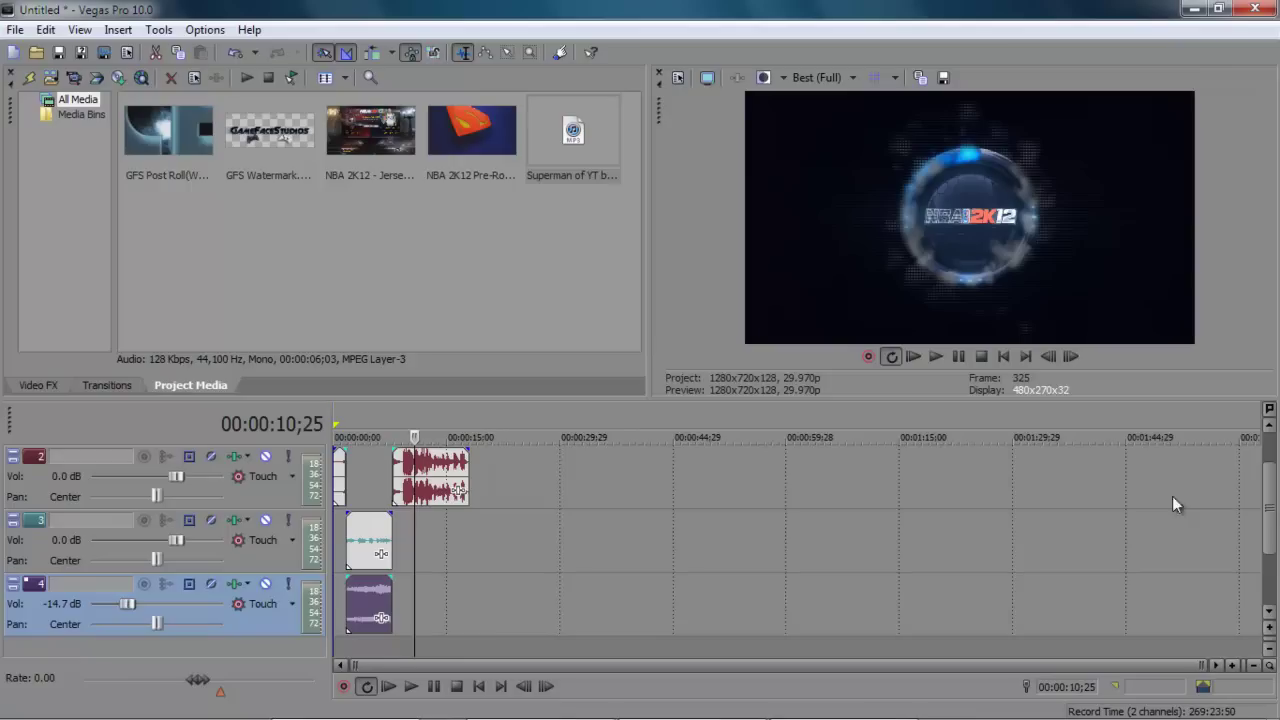
Step: Place the NBA 2K12 - Jerseys and Team Ratings video directly after the pre-roll, and enlarge the preview to view its picture
key(ctrl+z)
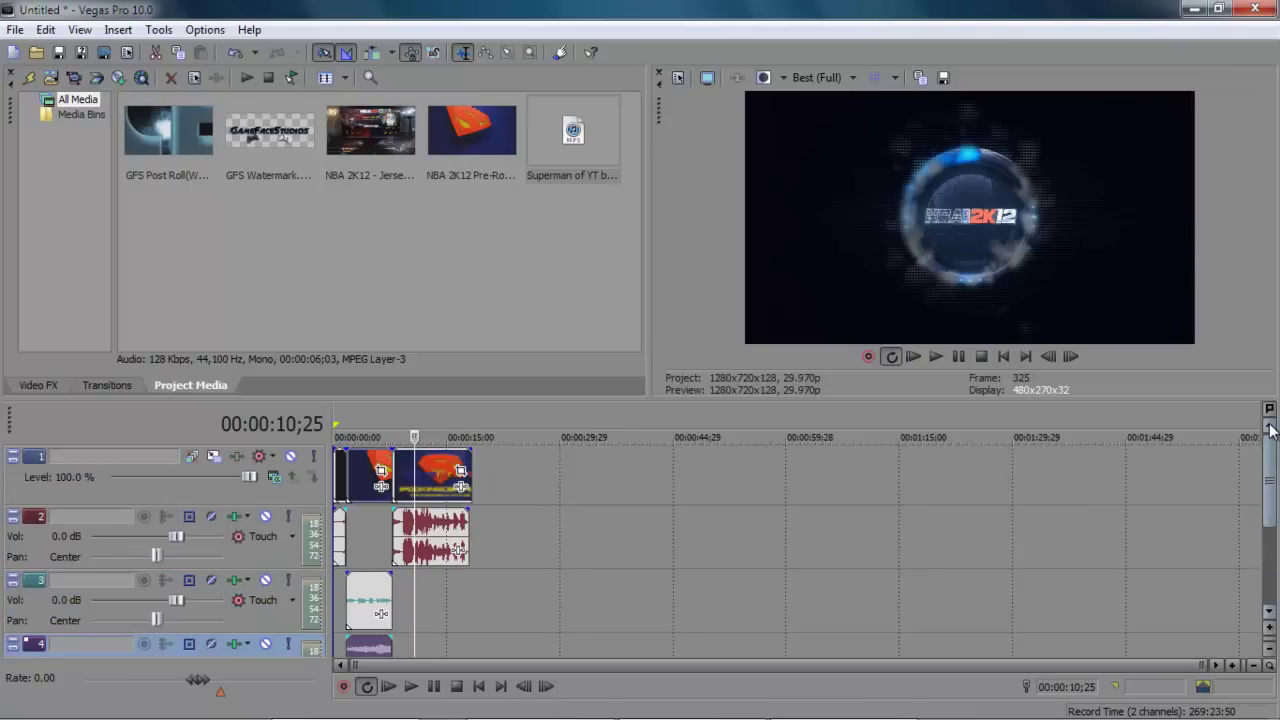
drag(421, 148, 486, 496)
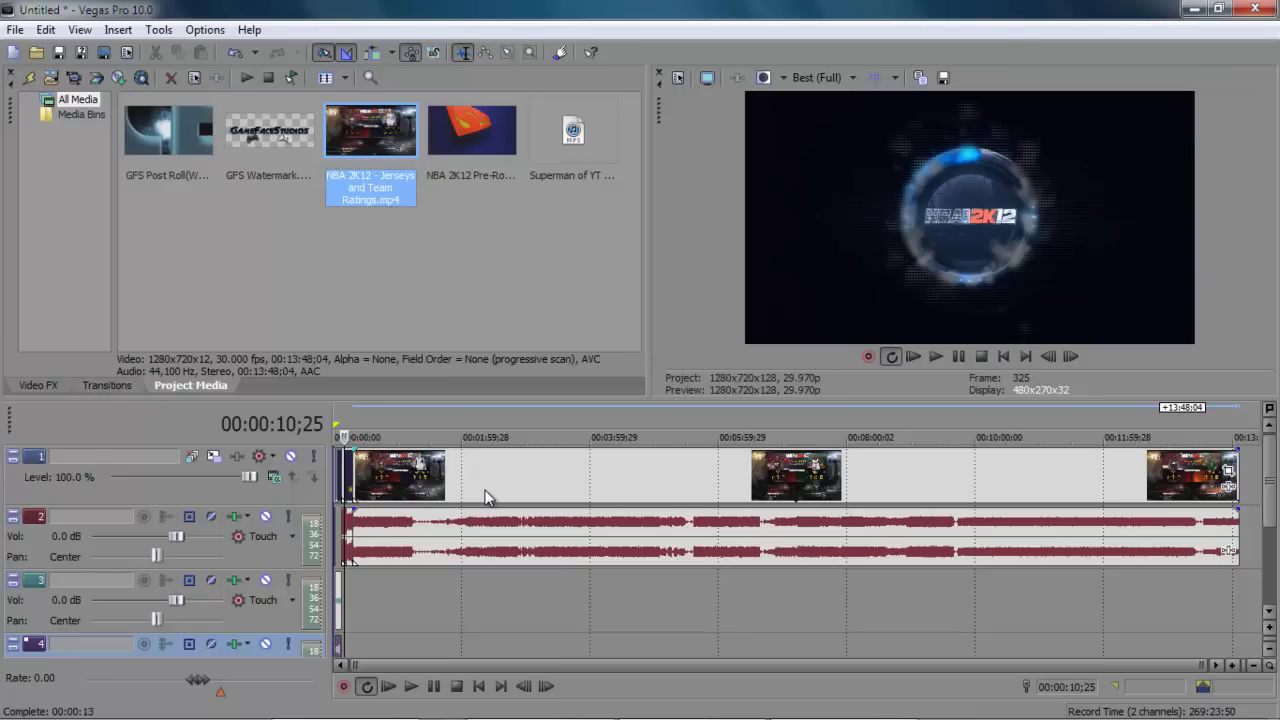
click(485, 495)
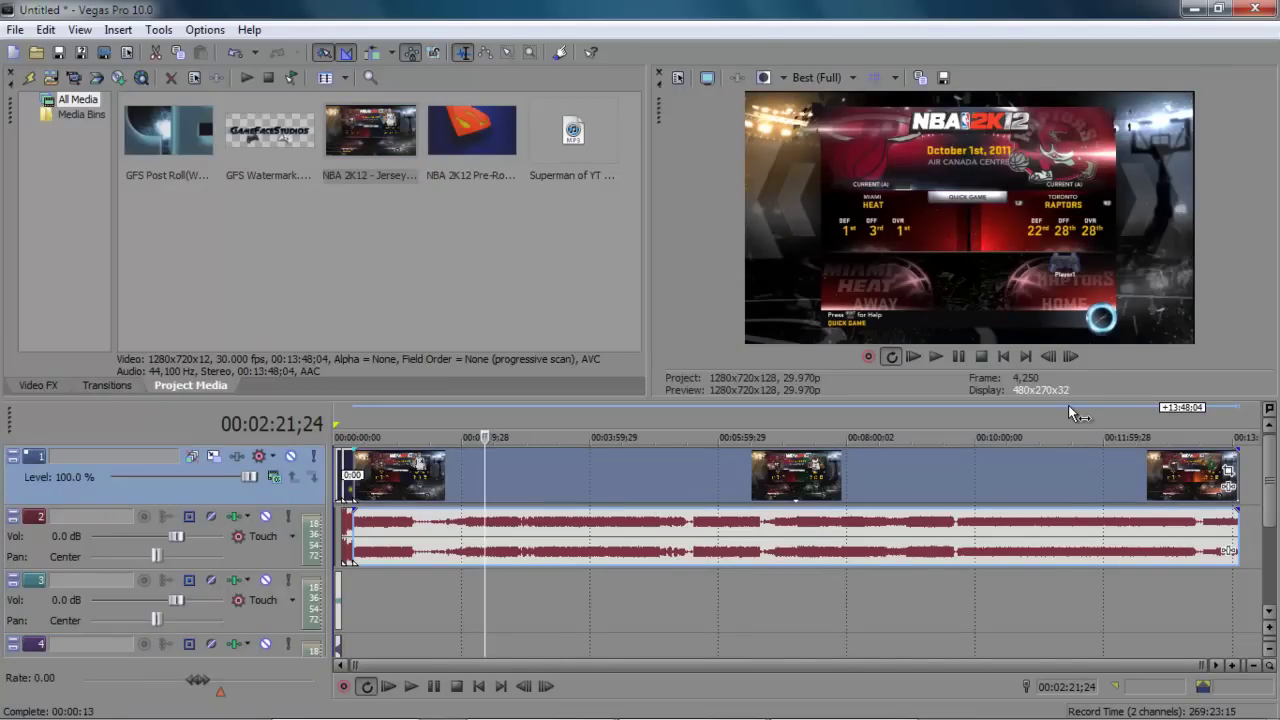
drag(1067, 400, 1040, 490)
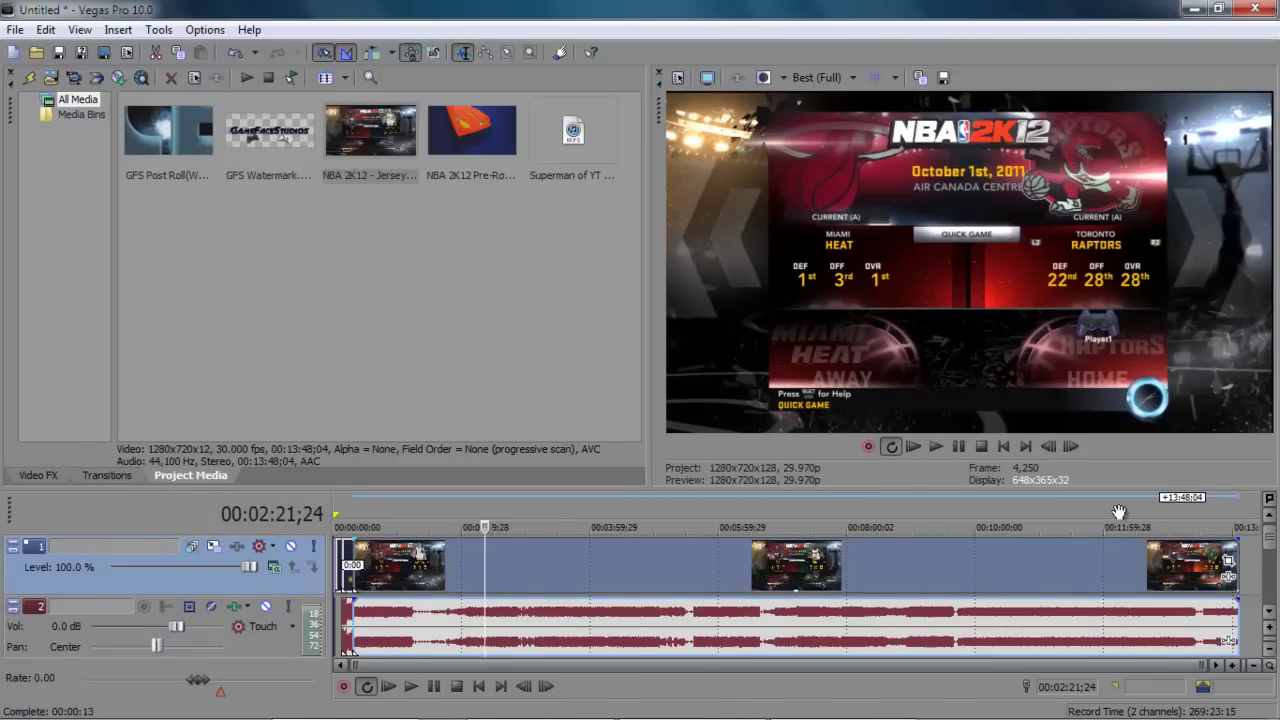
Step: In the NBA 2K12 gameplay clip's properties, disable resampling, enable Reduce interlace flicker and turn off Maintain aspect ratio
right_click(785, 574)
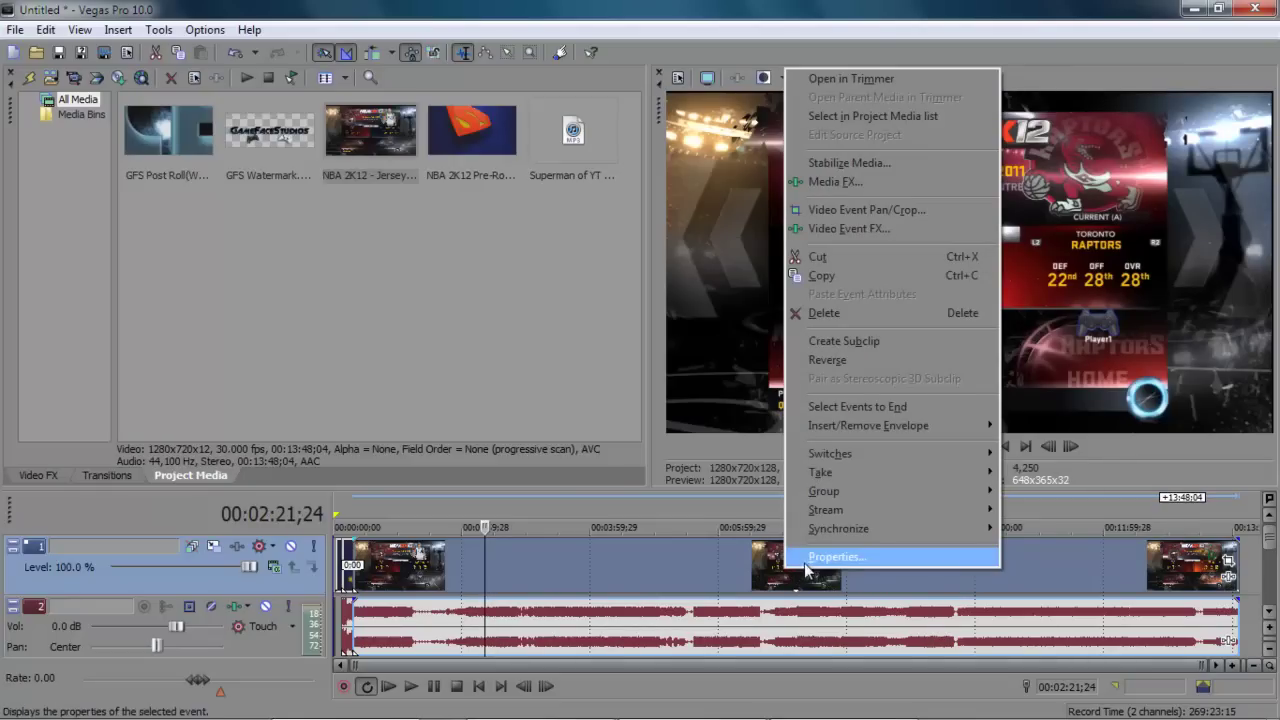
click(808, 560)
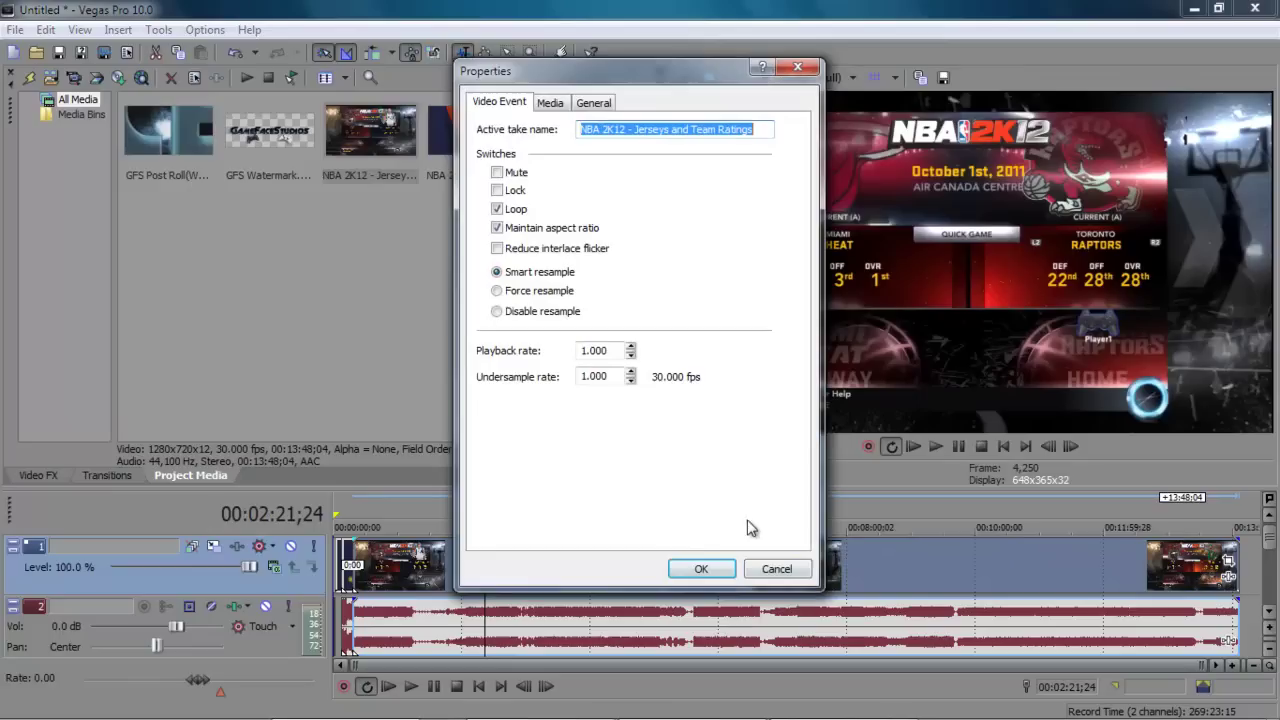
click(497, 312)
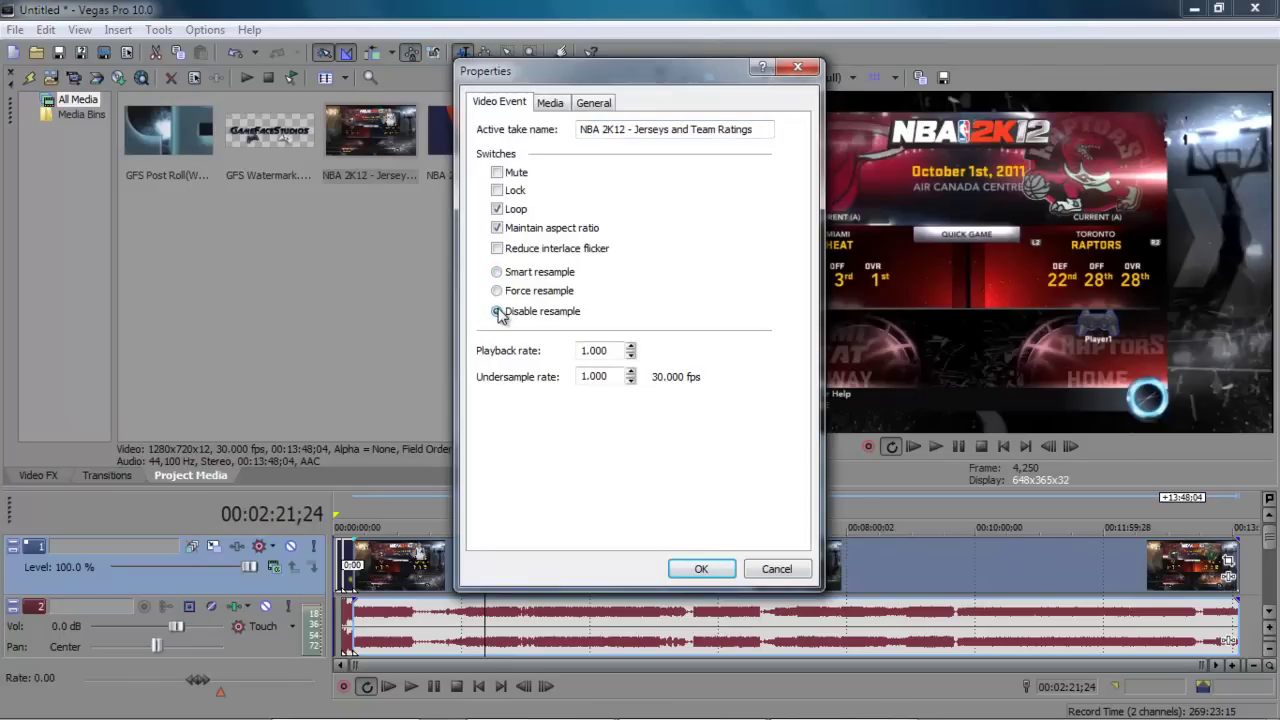
click(497, 249)
click(497, 228)
click(701, 568)
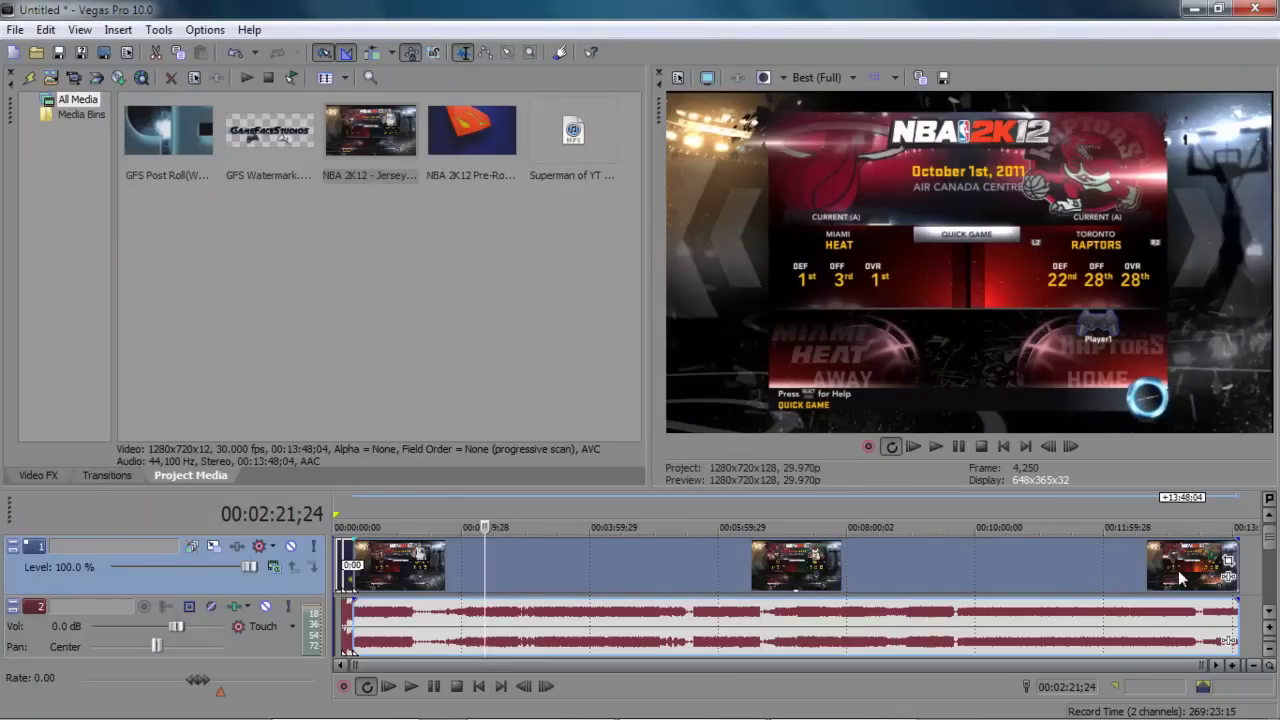
Step: Open Event Pan/Crop for the gameplay clip and pull the crop frame slightly inward at its right and top edges
click(1229, 563)
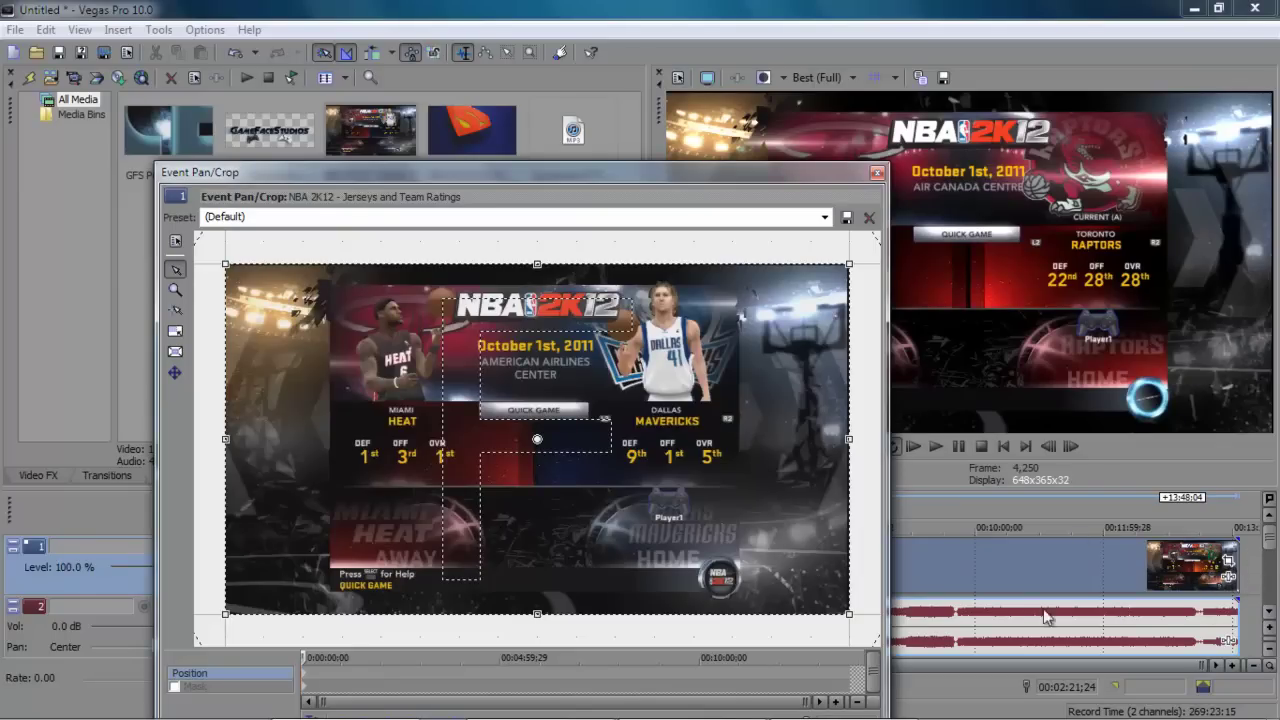
click(824, 216)
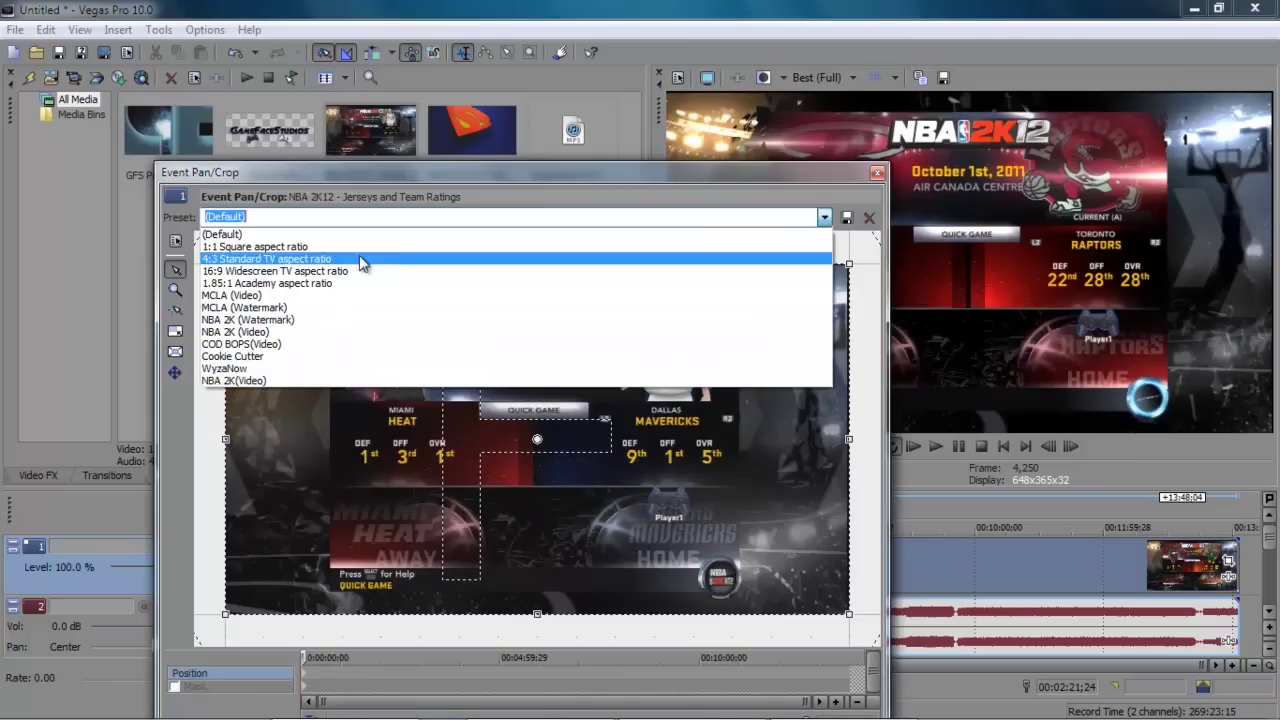
click(828, 217)
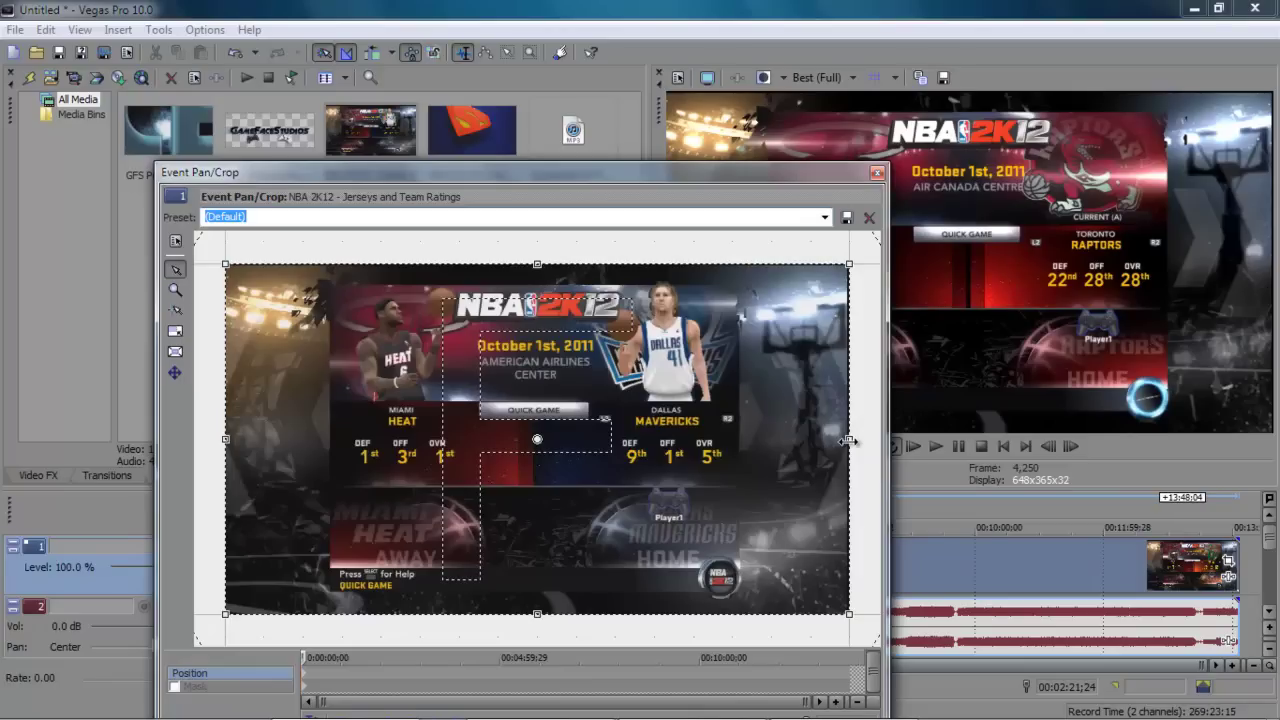
click(847, 439)
drag(847, 439, 846, 439)
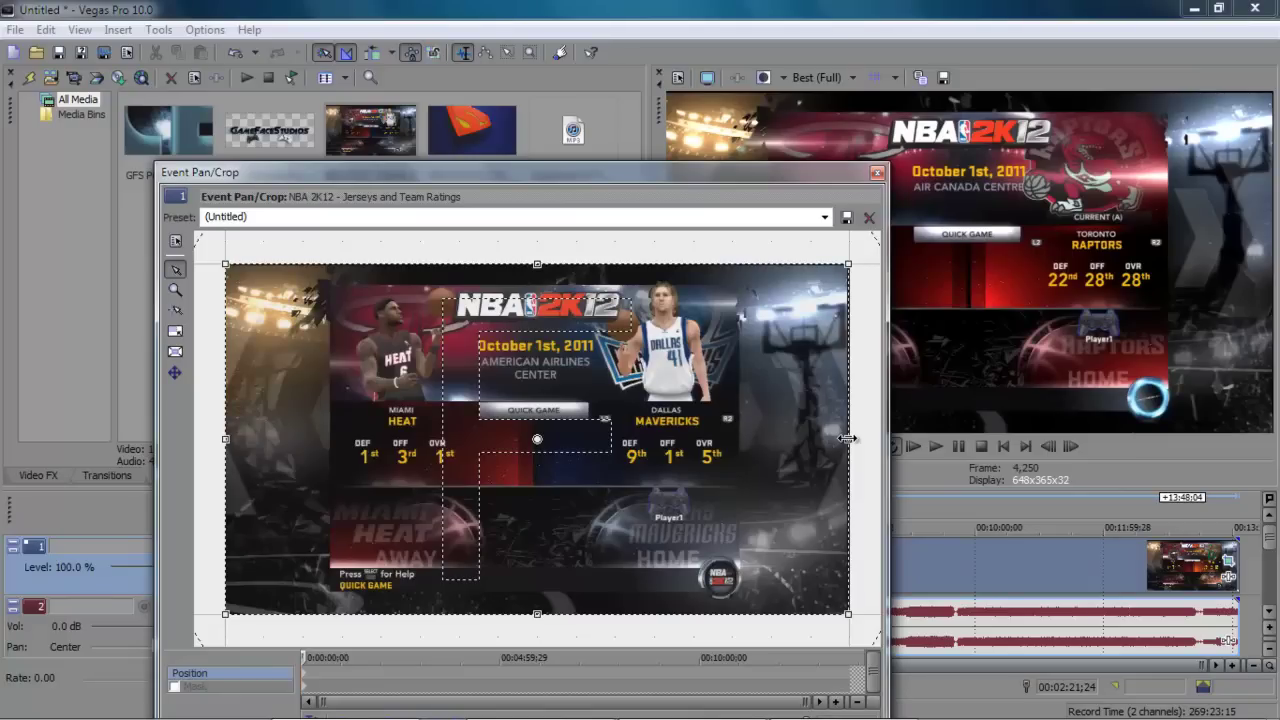
drag(846, 439, 846, 439)
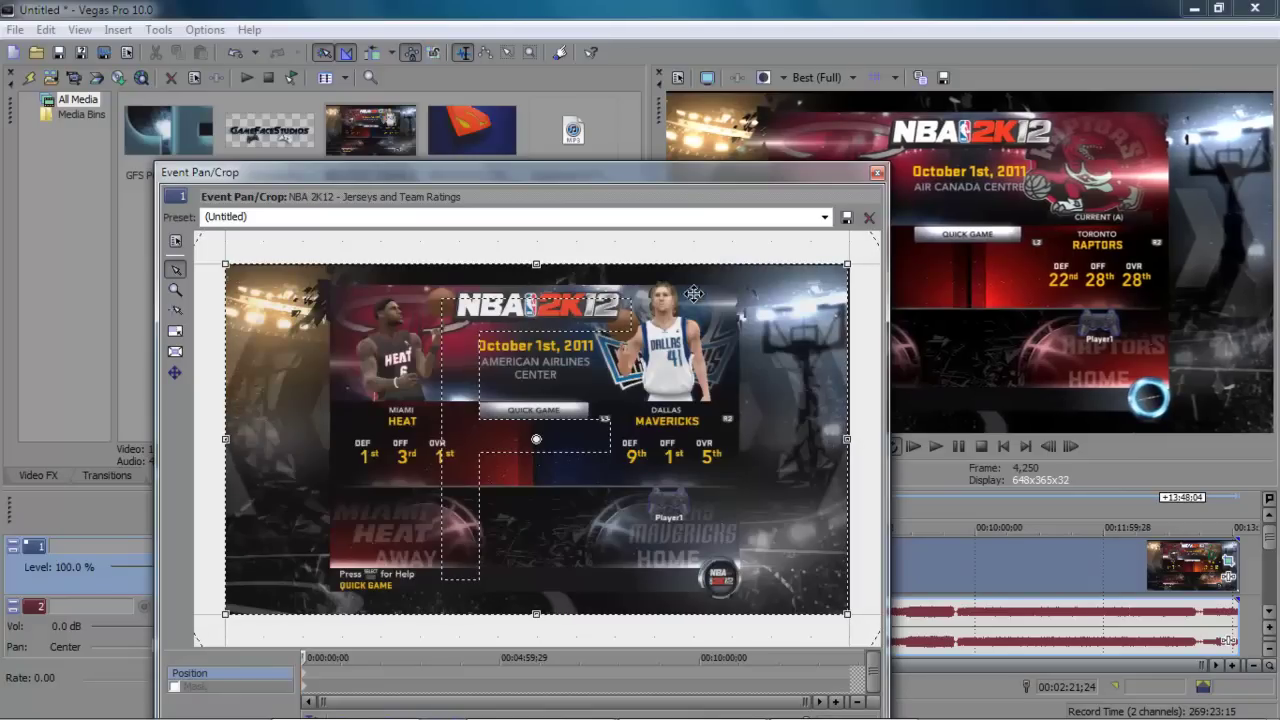
drag(538, 260, 538, 262)
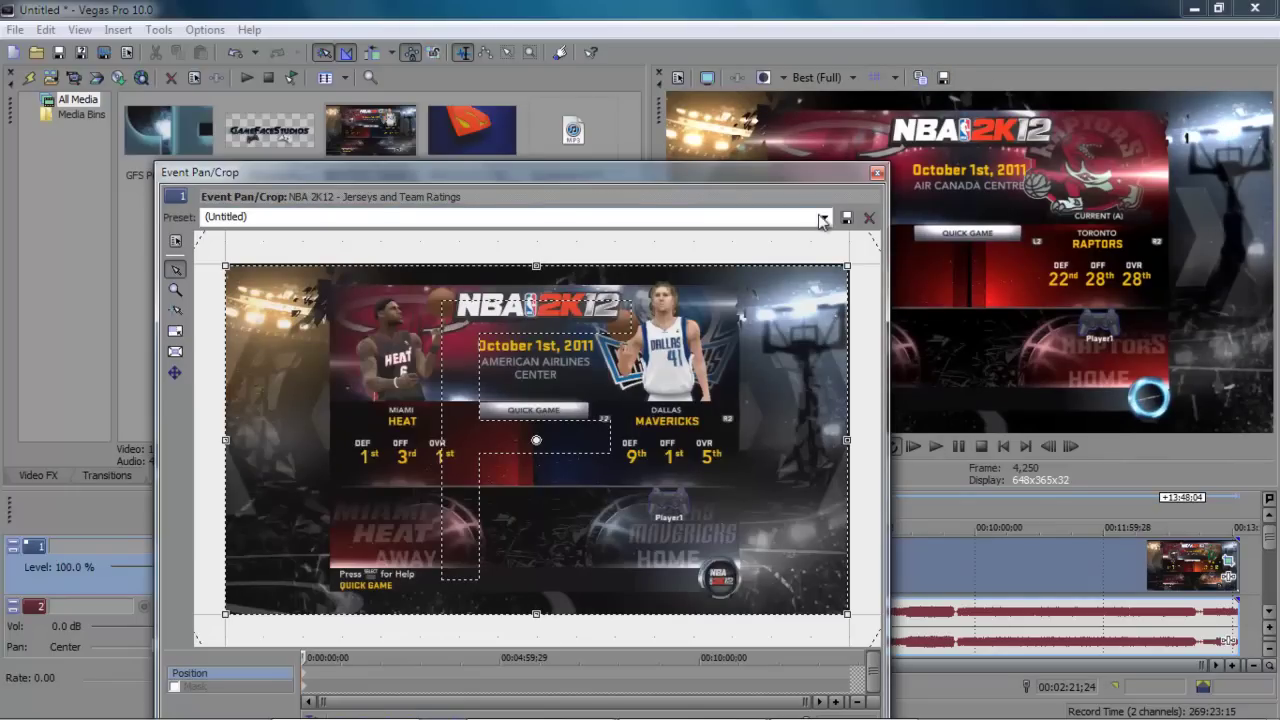
Step: Apply the NBA 2K (Video) pan/crop preset to the gameplay clip and close the crop window
click(823, 217)
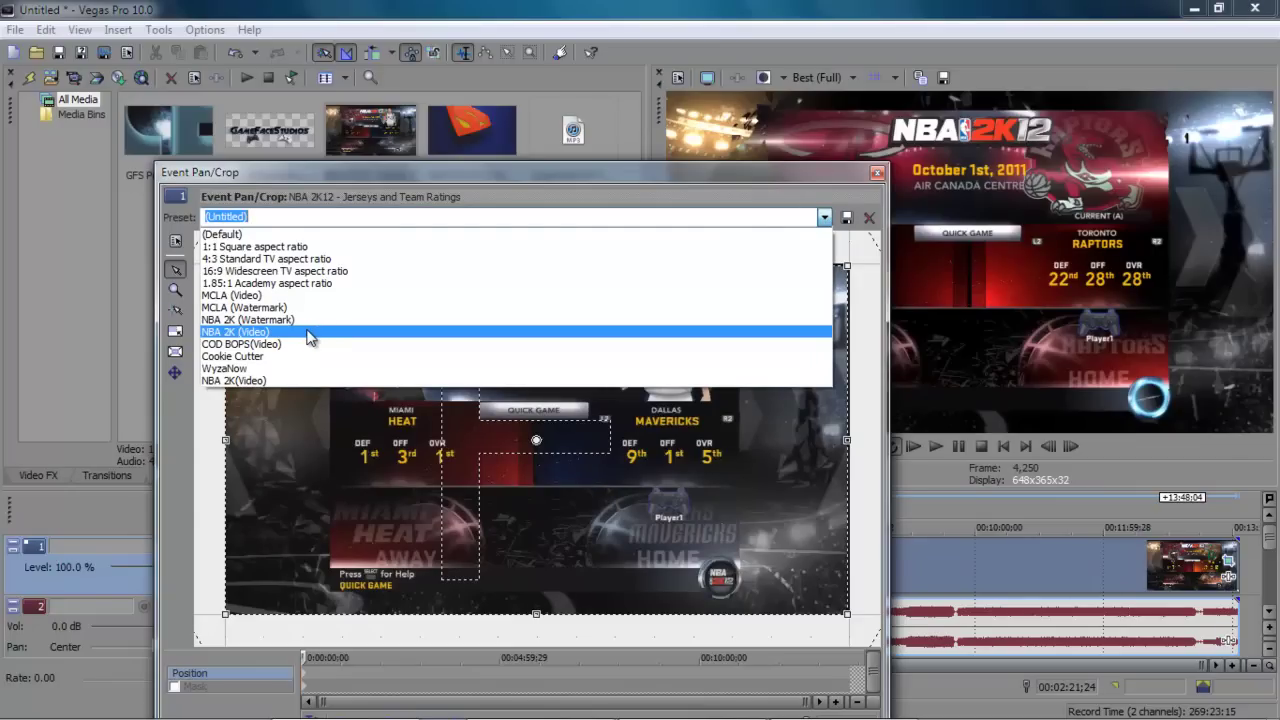
click(307, 332)
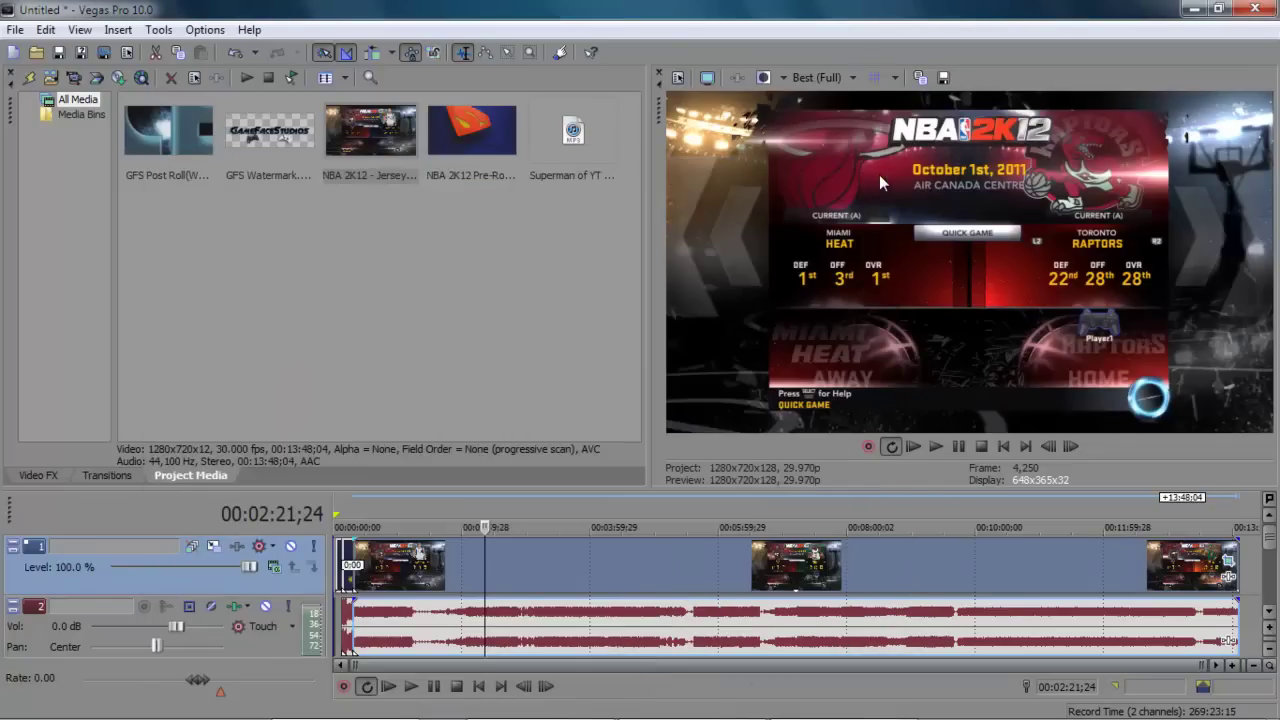
click(877, 174)
Step: Insert a new video track above the gameplay and place GFS Watermark.png on it
click(258, 132)
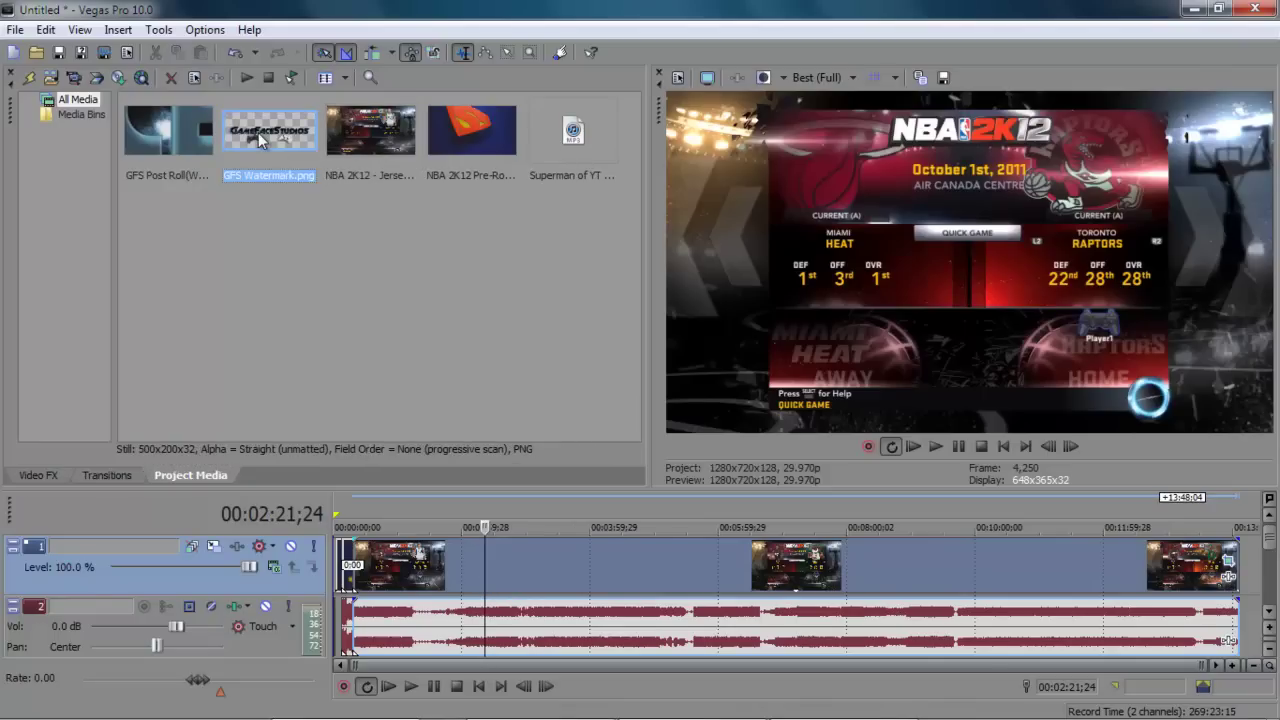
click(119, 32)
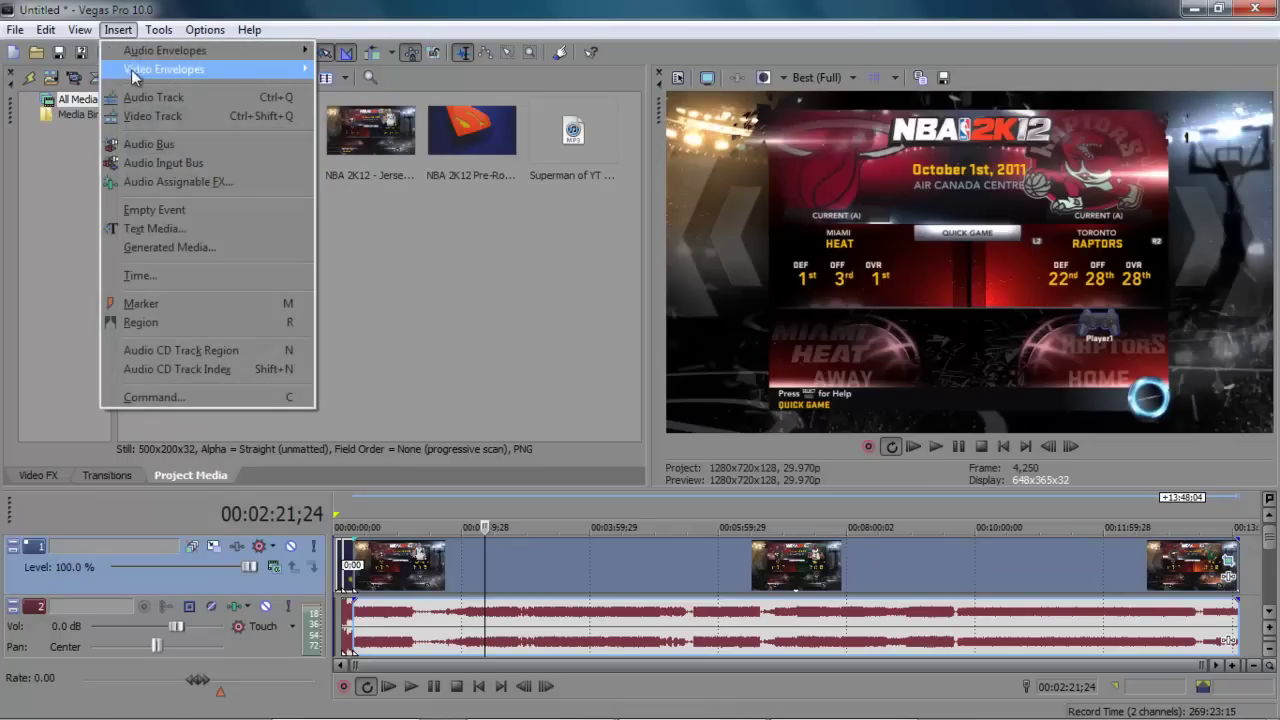
click(153, 117)
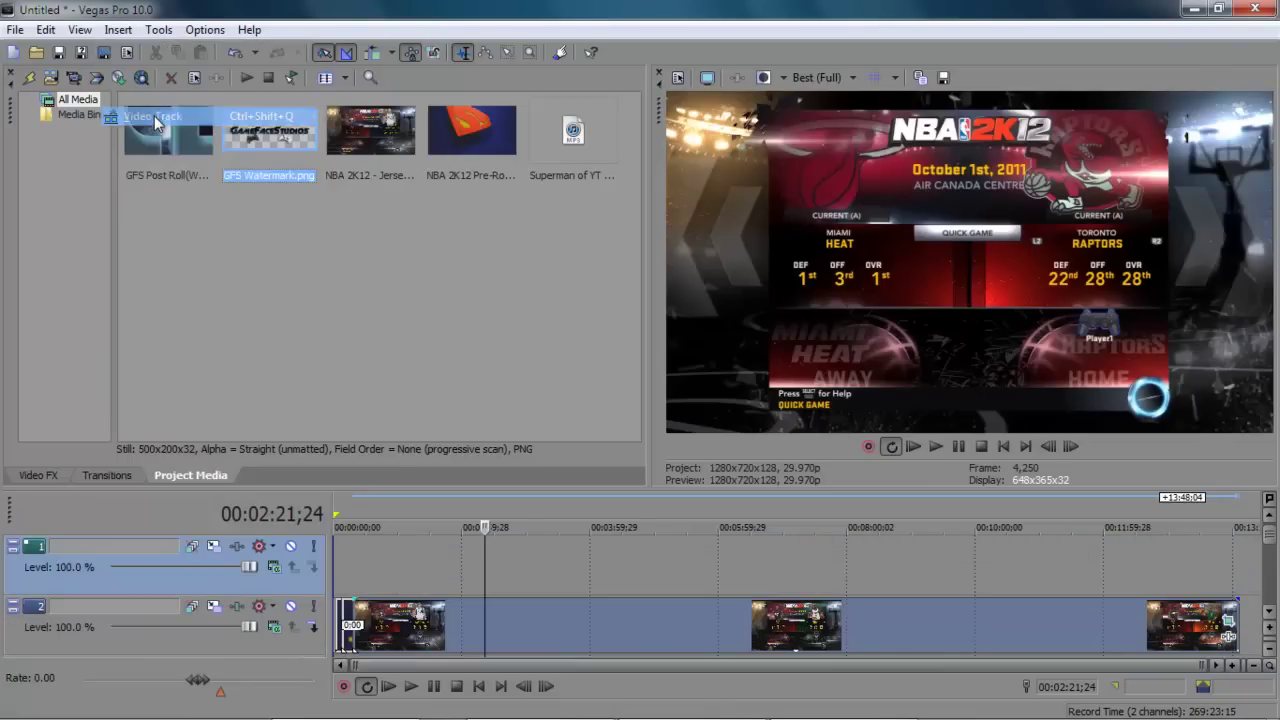
drag(248, 120, 410, 560)
Step: Stretch the watermark clip at both ends so it spans exactly the length of the gameplay video
drag(455, 560, 1137, 585)
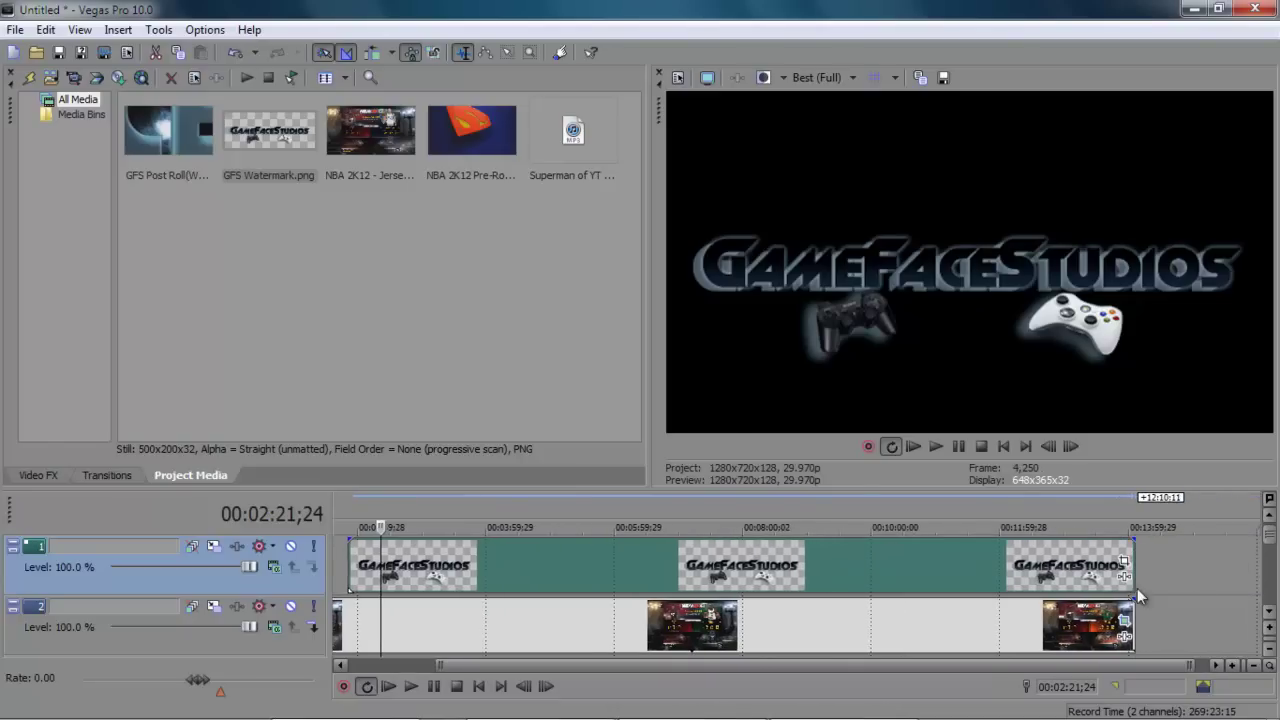
drag(1035, 660, 803, 705)
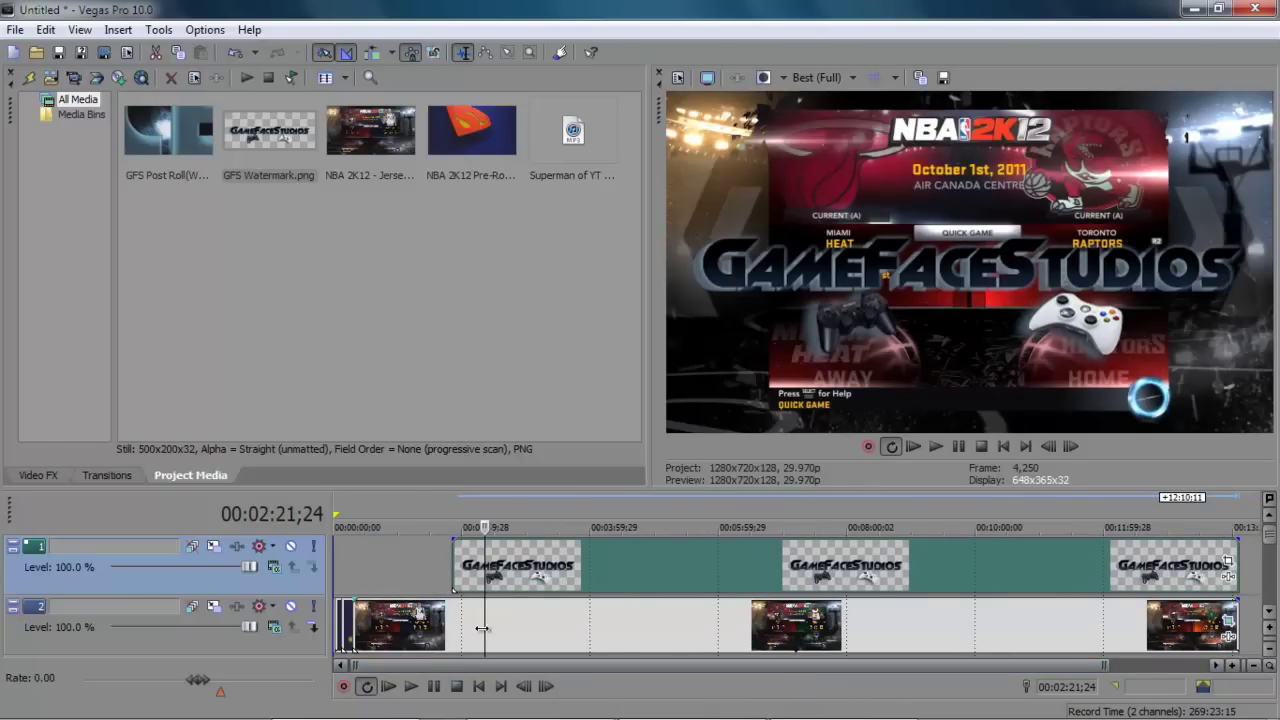
drag(454, 565, 352, 586)
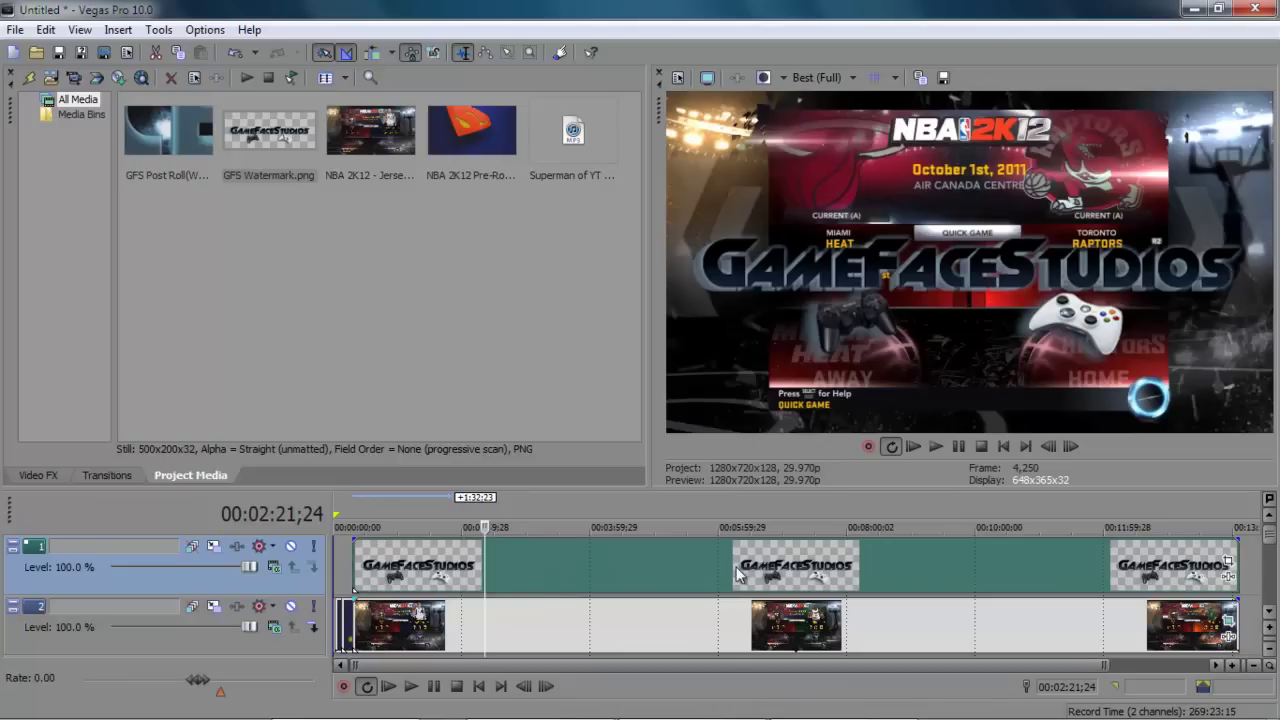
Step: Open Event Pan/Crop for the watermark and enlarge and shift its crop frame so the logo sits small in the picture's upper-right corner
drag(738, 661, 870, 705)
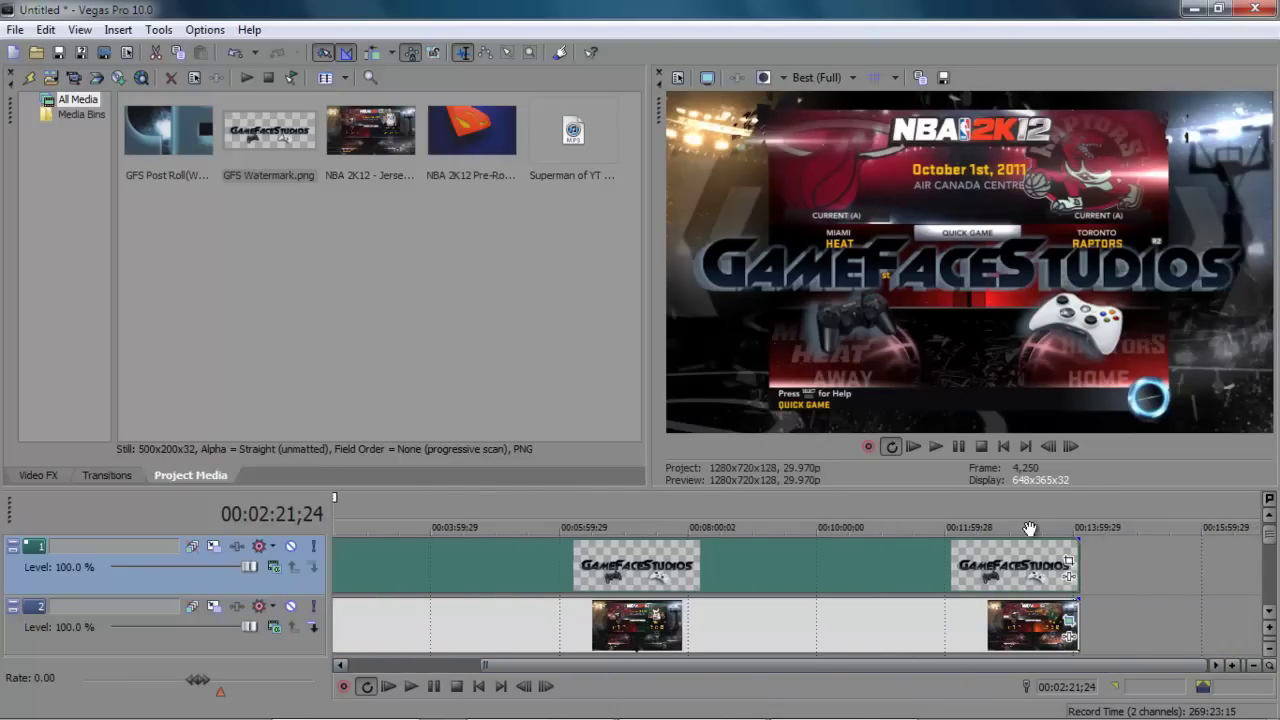
click(1068, 565)
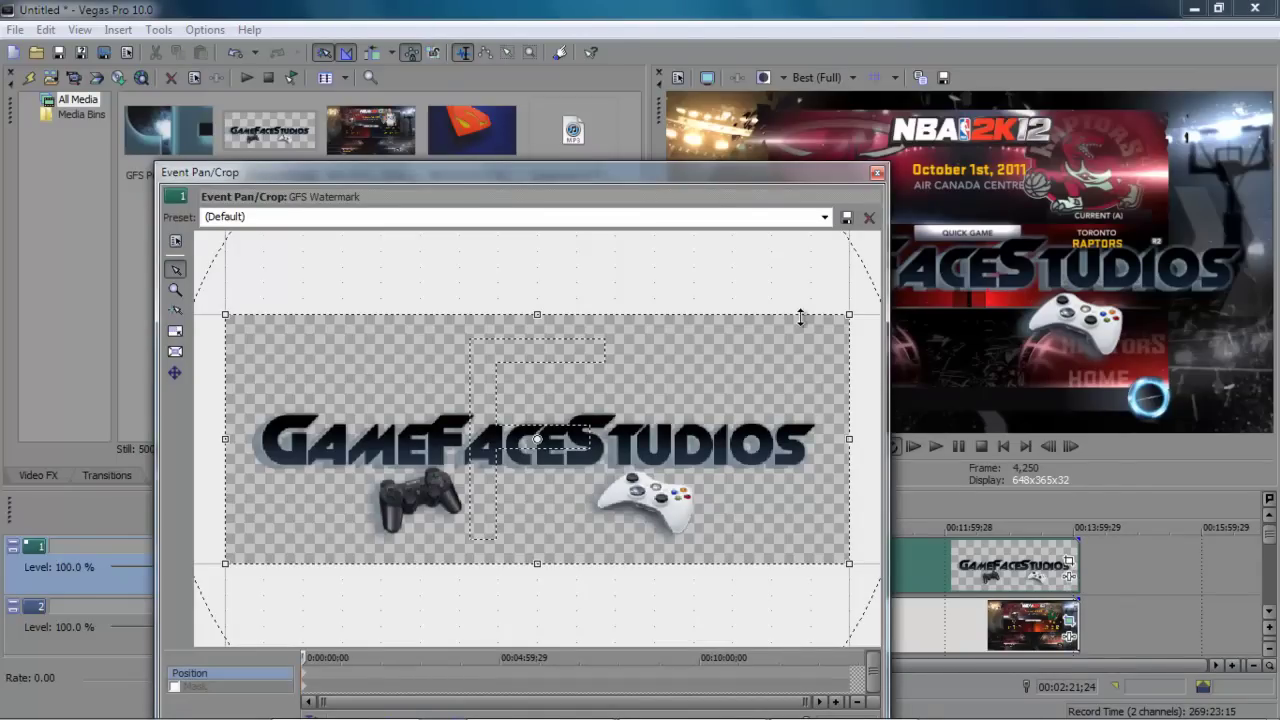
click(824, 217)
click(824, 217)
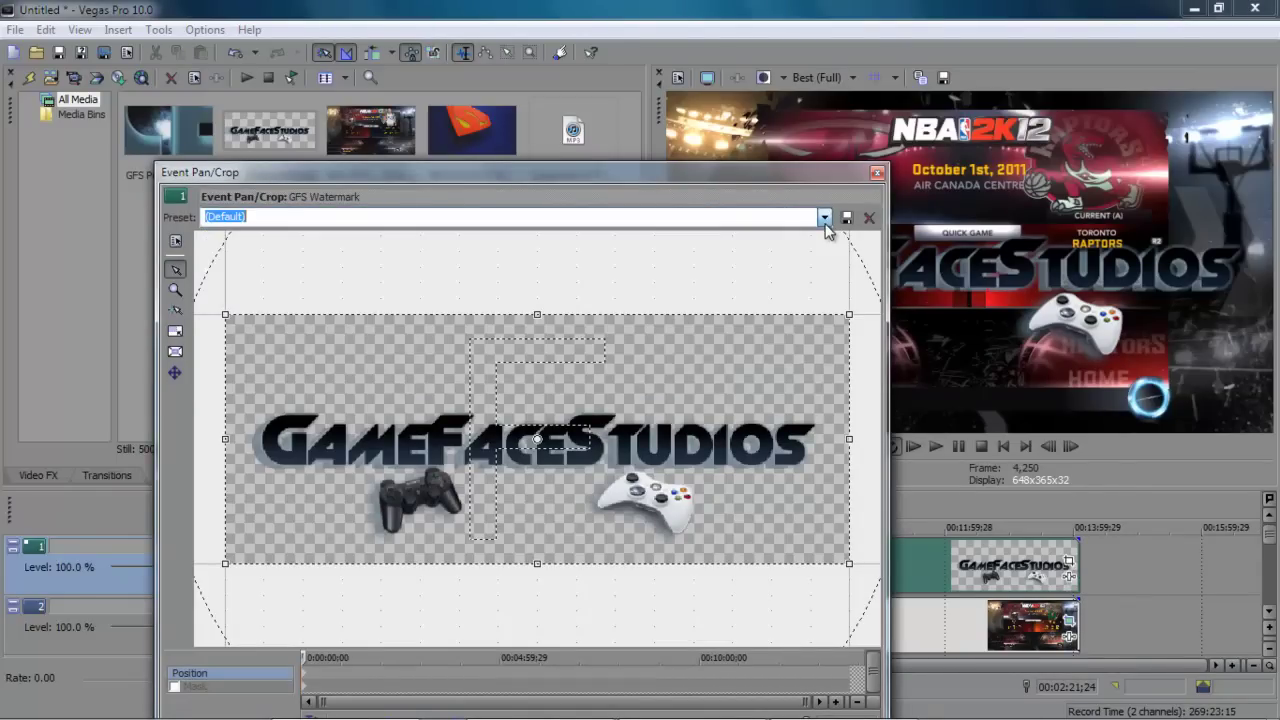
drag(848, 313, 1065, 77)
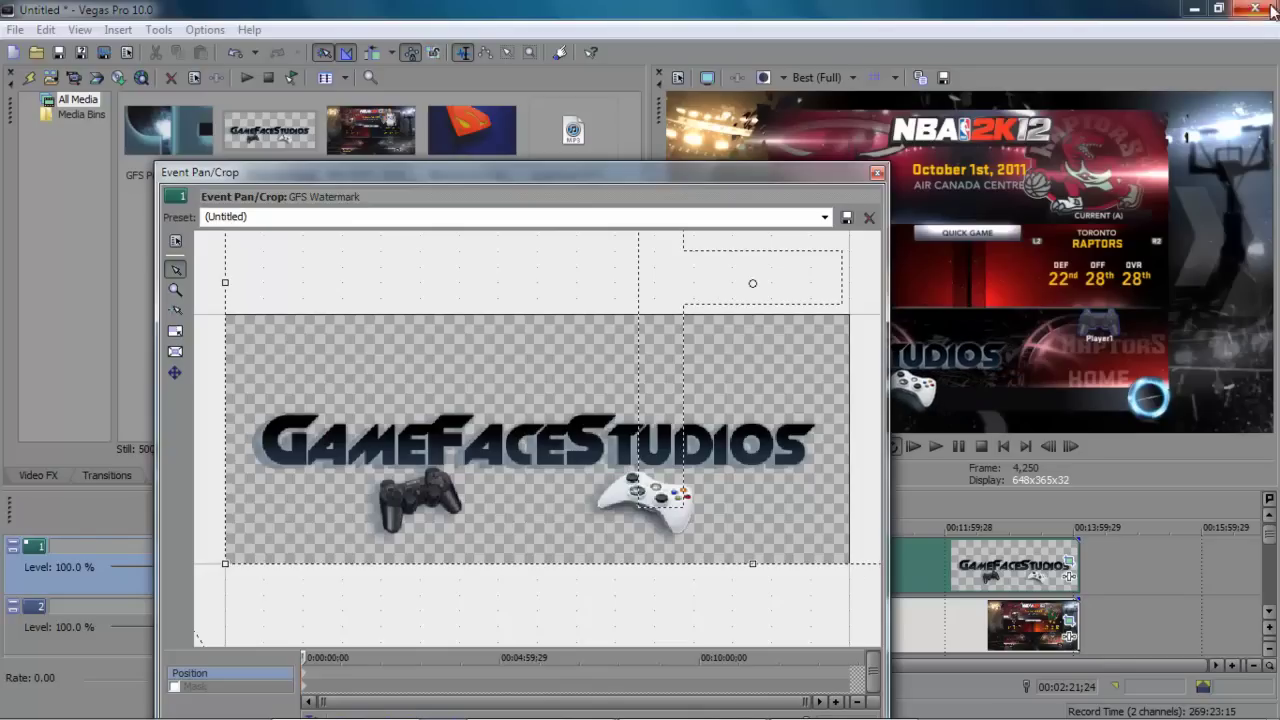
drag(880, 265, 591, 543)
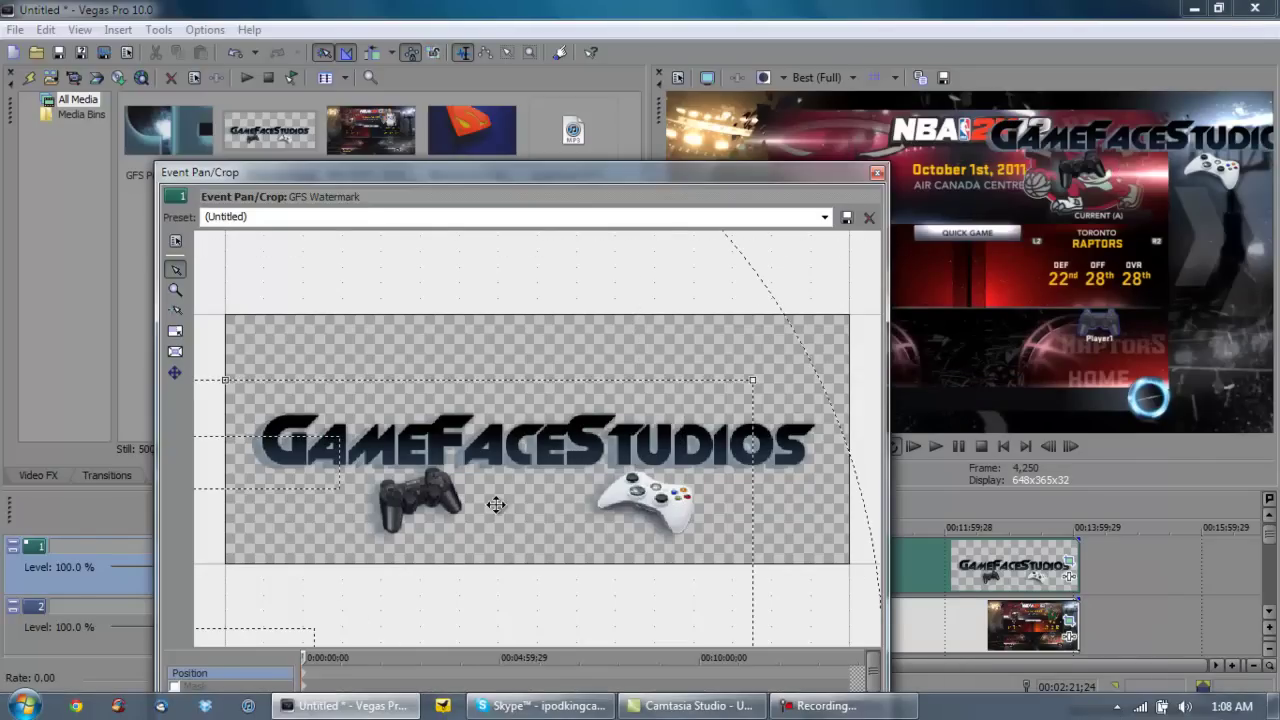
drag(755, 380, 796, 354)
drag(742, 410, 516, 333)
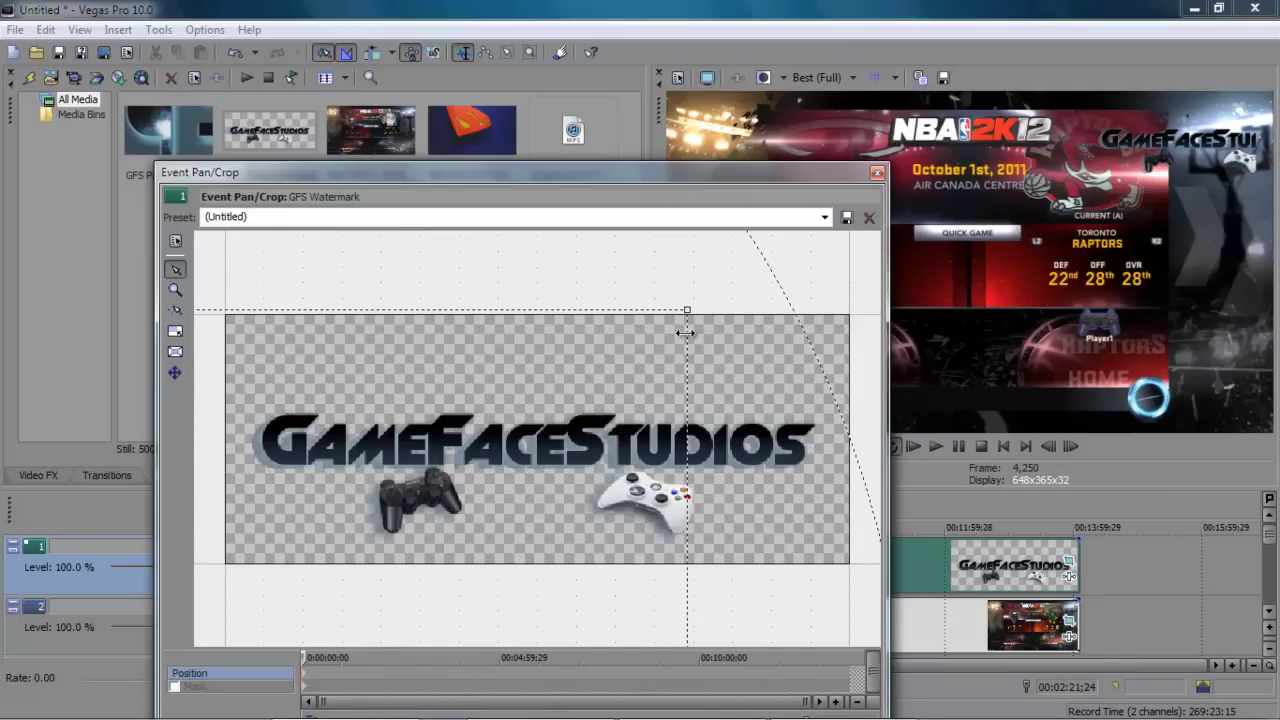
drag(689, 306, 1257, 7)
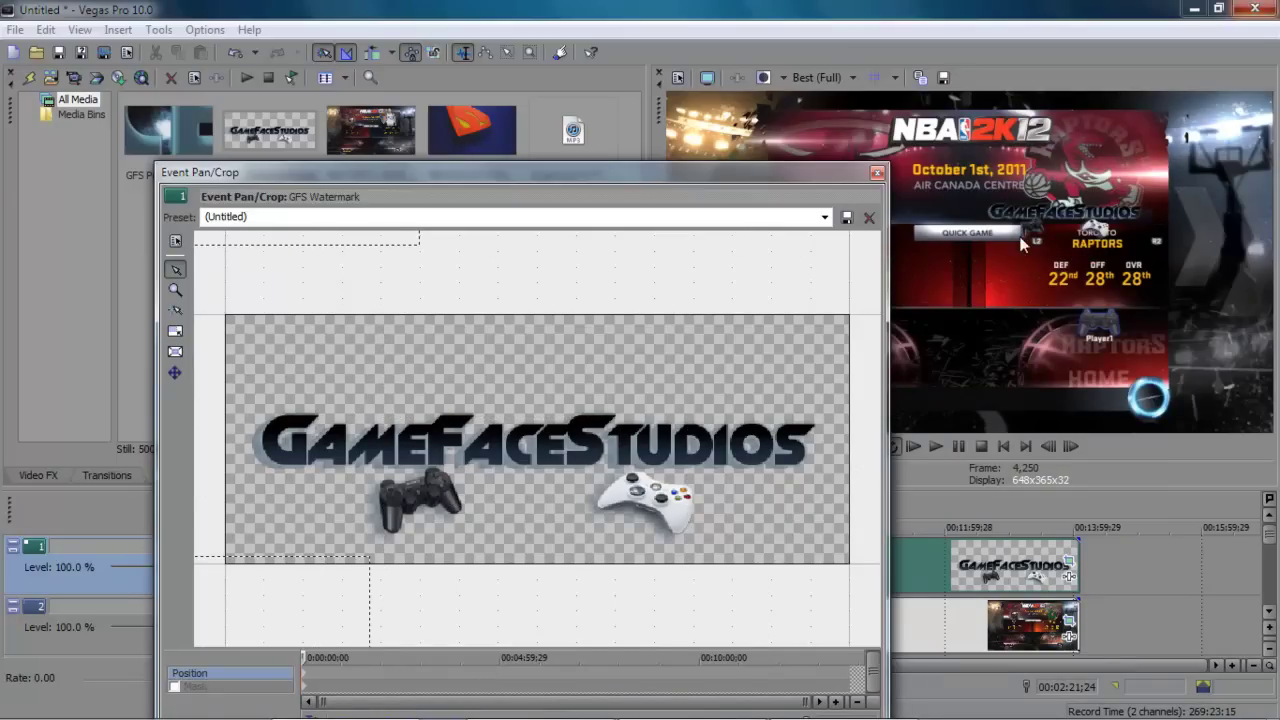
drag(834, 351, 538, 545)
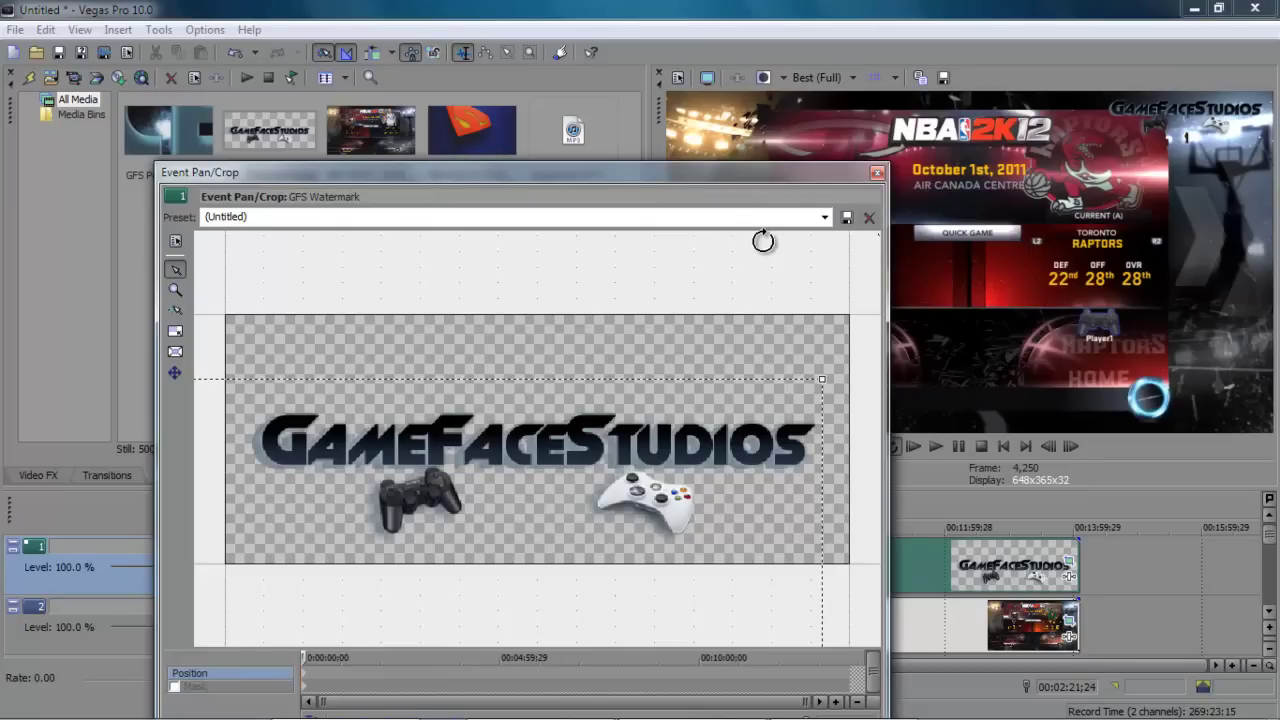
Step: Try the NBA 2K (Watermark) preset on the watermark and move the crop window aside to check the logo's position
click(825, 217)
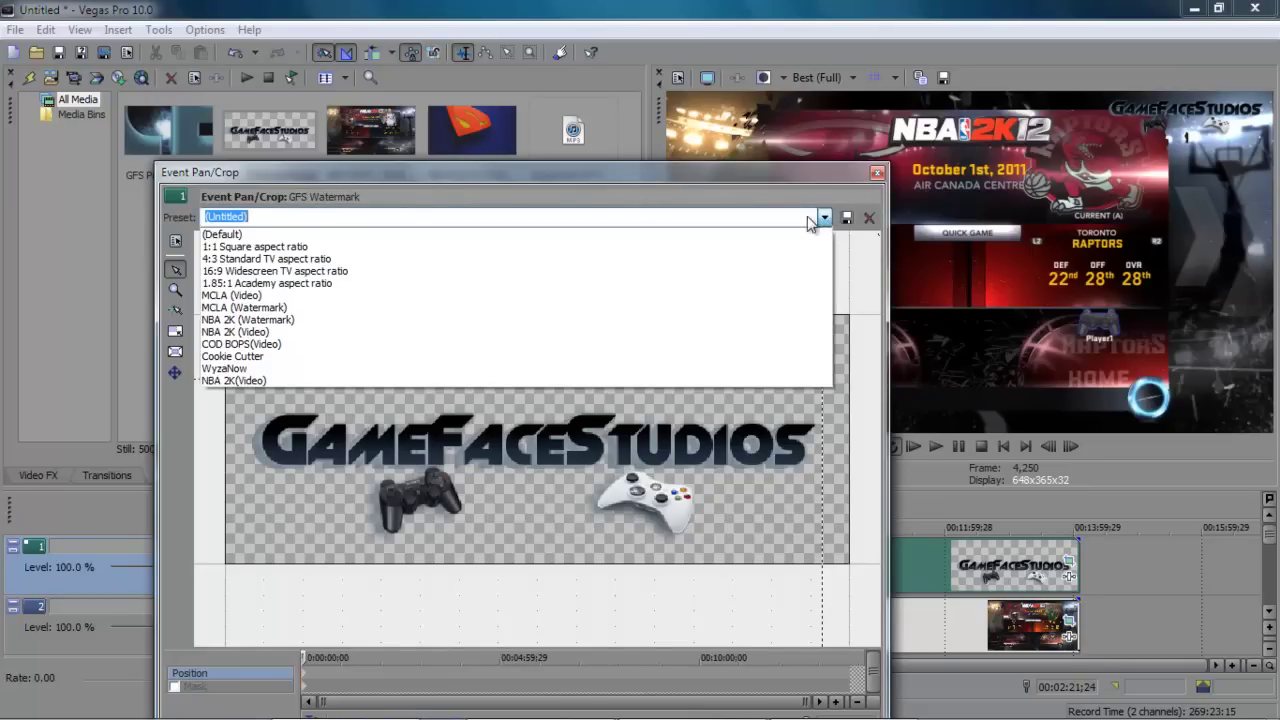
click(340, 320)
drag(488, 178, 104, 514)
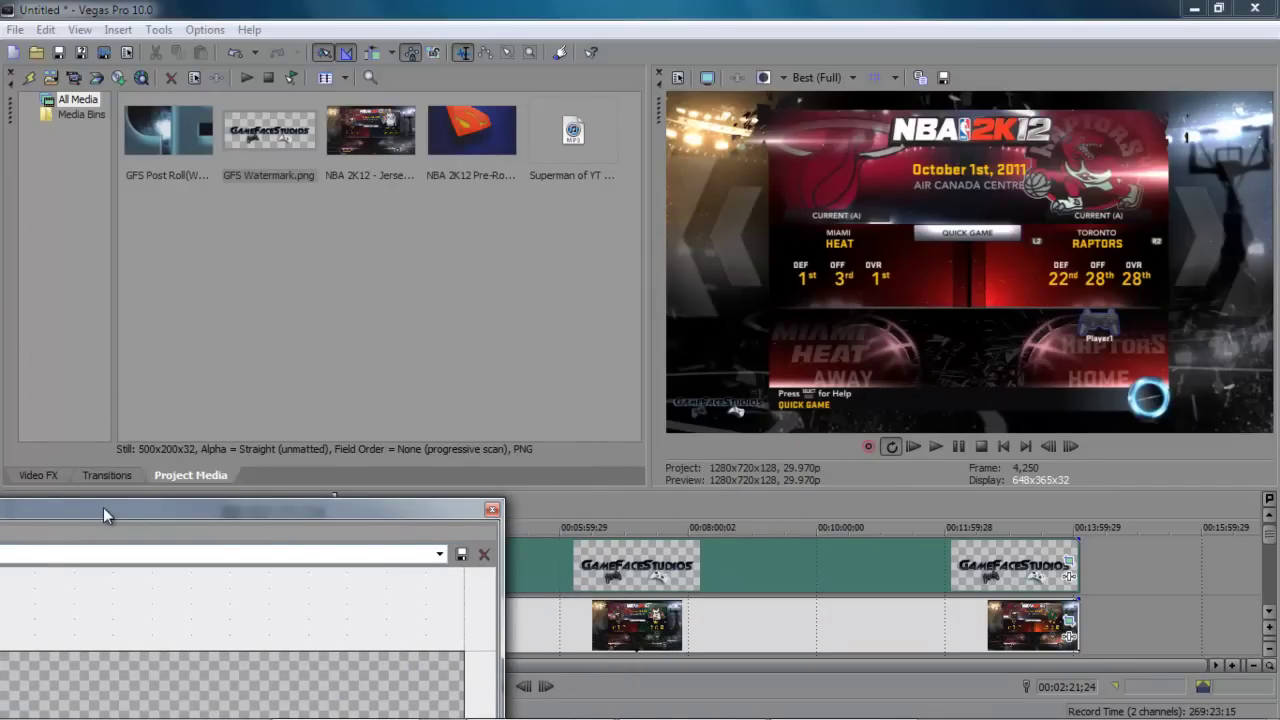
drag(103, 507, 446, 177)
Step: Apply the MCLA (Watermark) pan/crop preset to the watermark and close the crop window
click(782, 222)
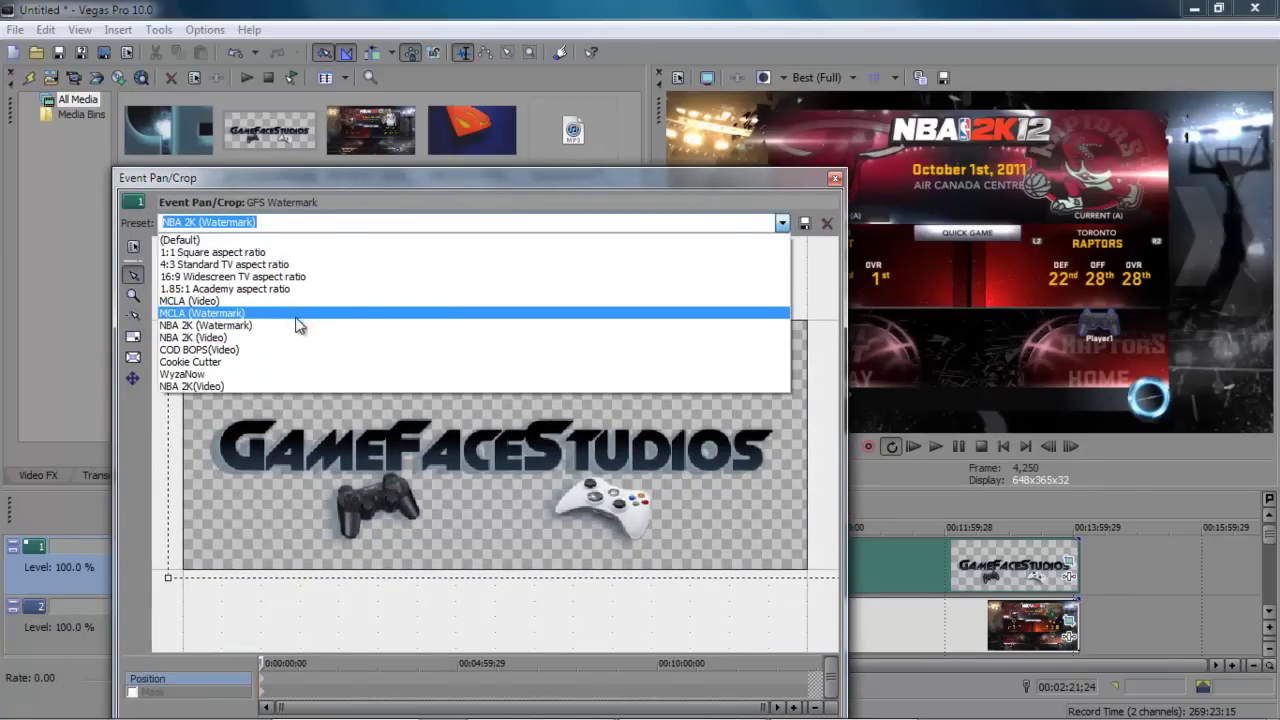
click(243, 314)
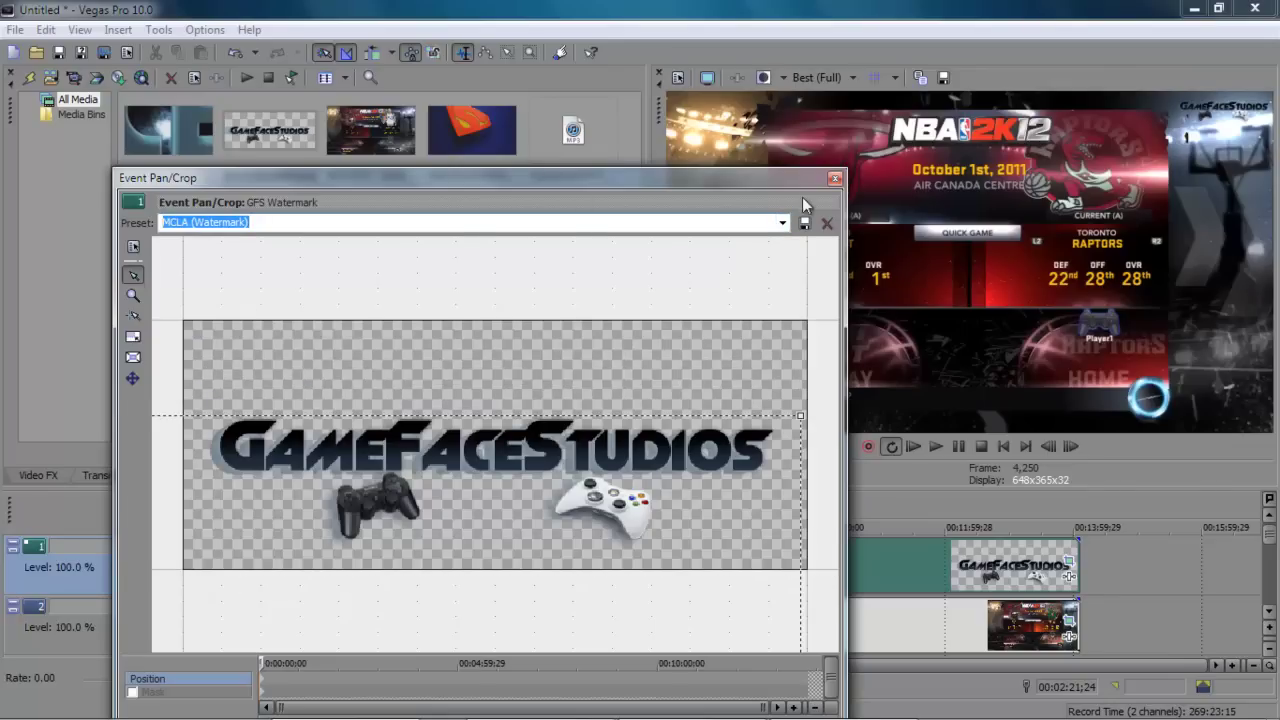
click(834, 181)
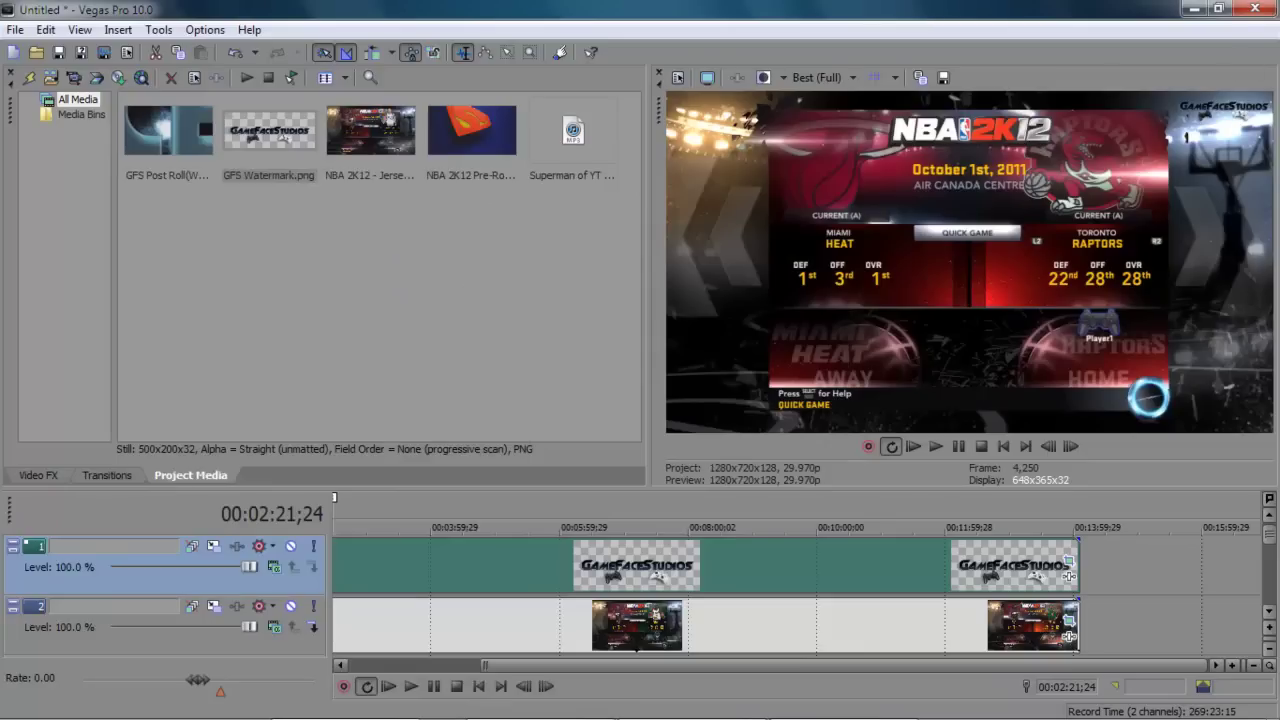
Step: Check the watermark over the gameplay at two points on the timeline and play the video from the second one
click(751, 566)
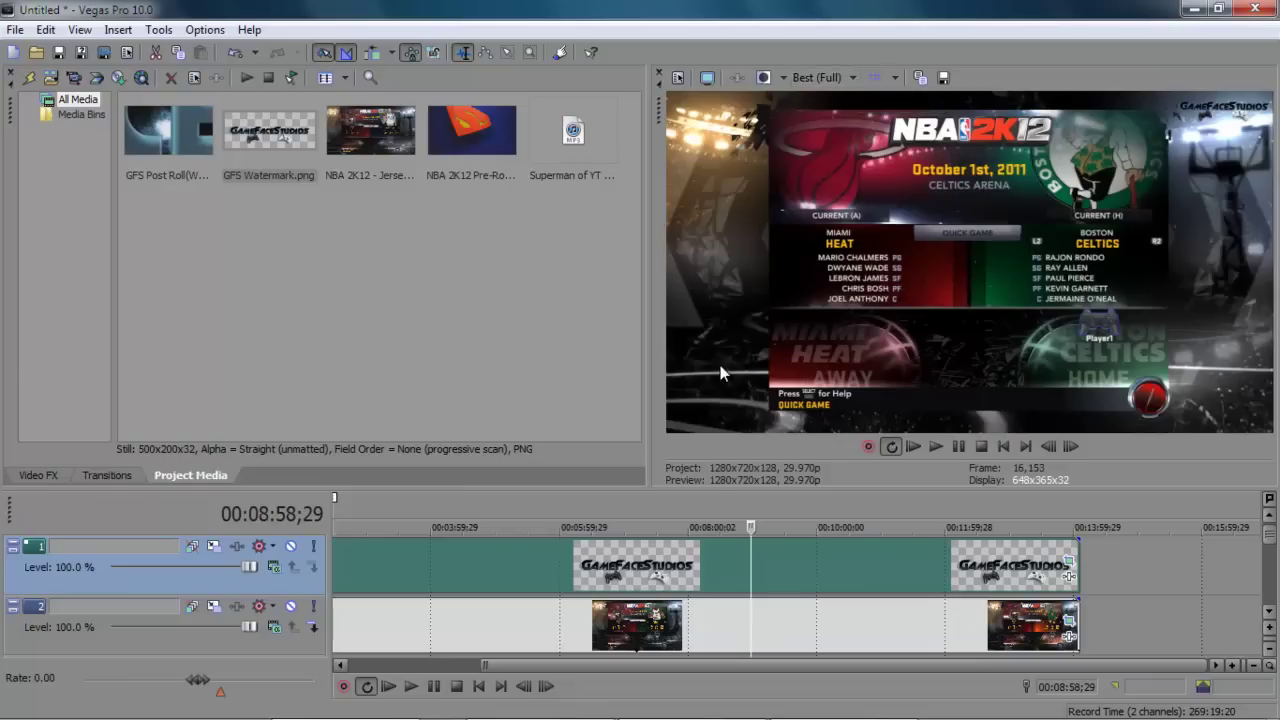
drag(599, 662, 547, 631)
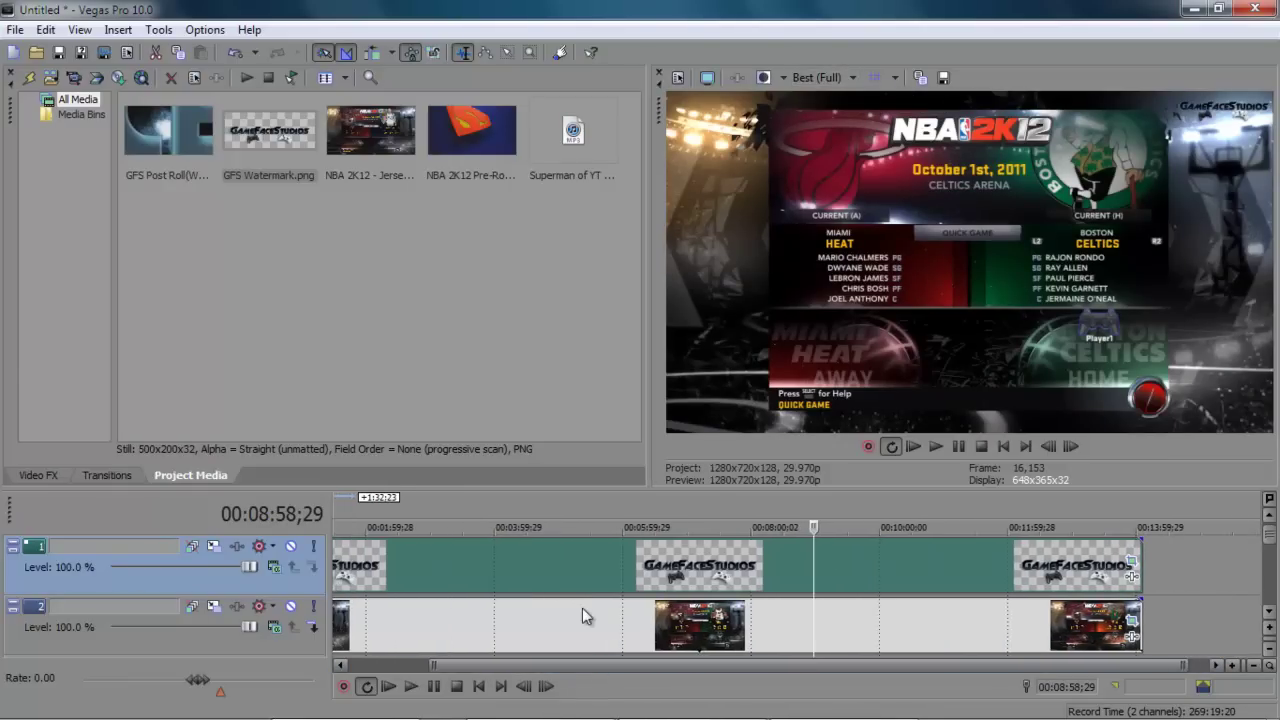
click(540, 560)
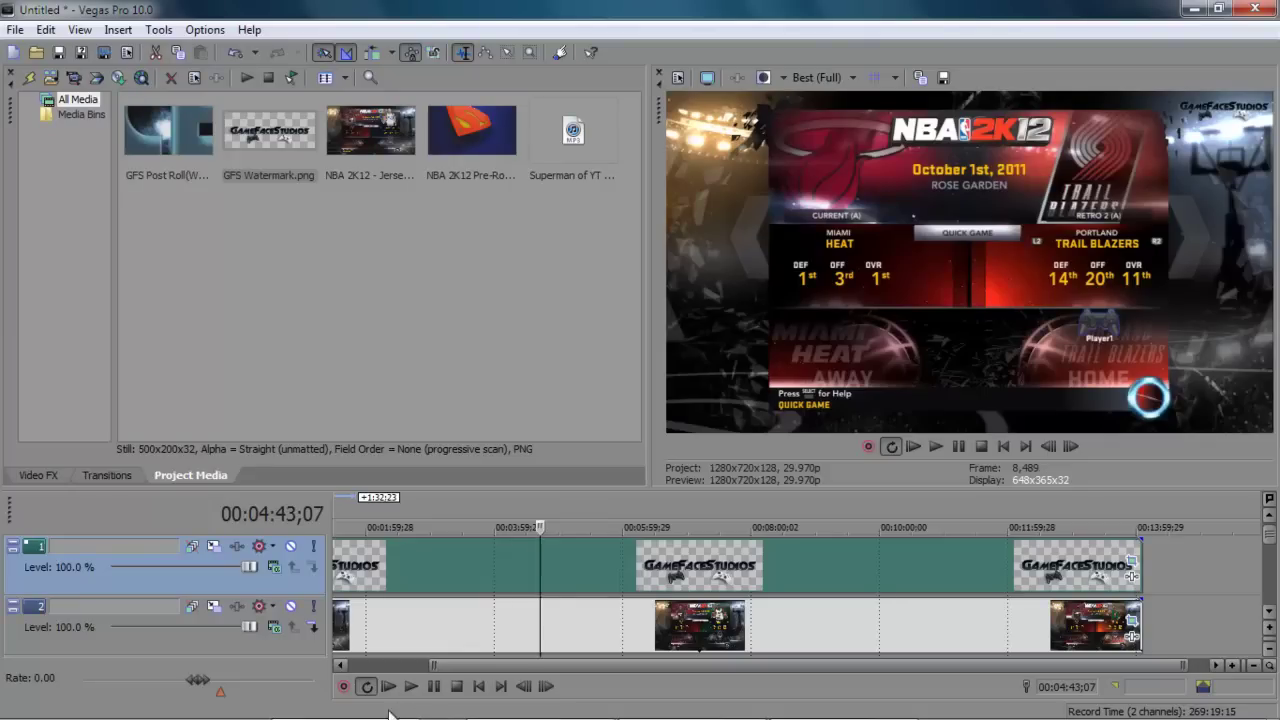
click(411, 687)
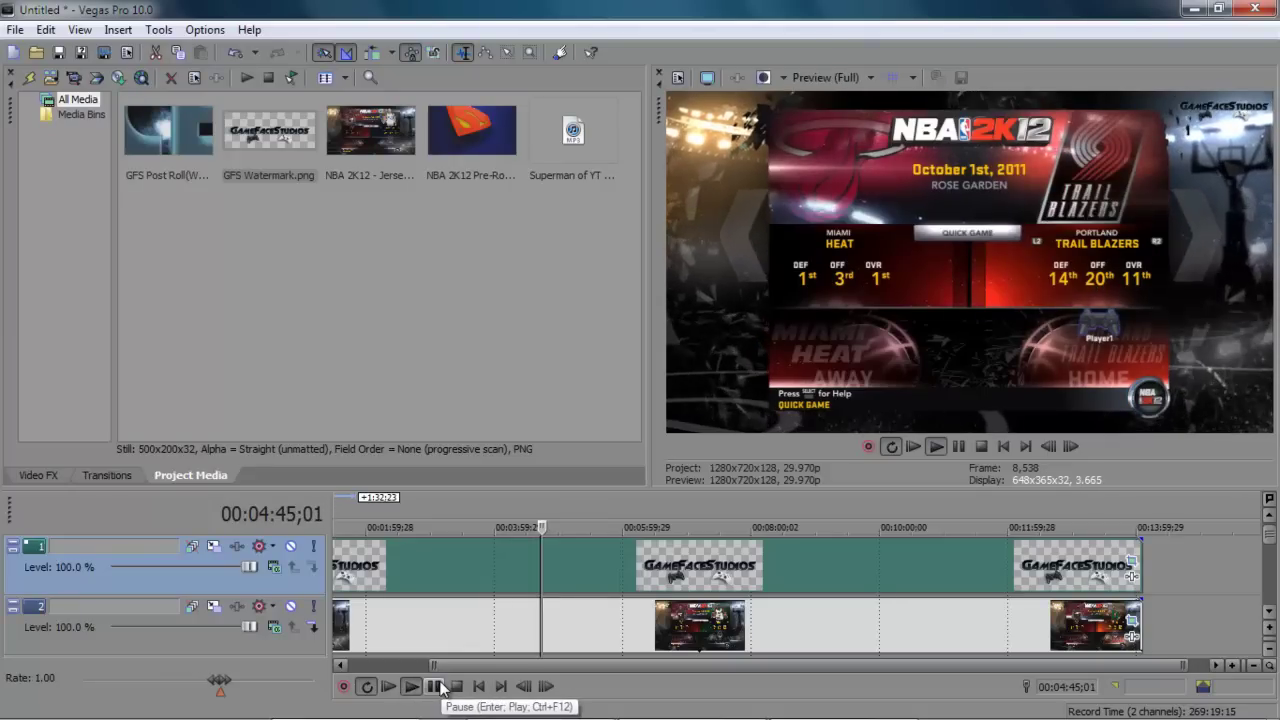
Step: Pause the playback and open the render settings with Windows Media Video V11 (*.wmv) as the output format
click(436, 686)
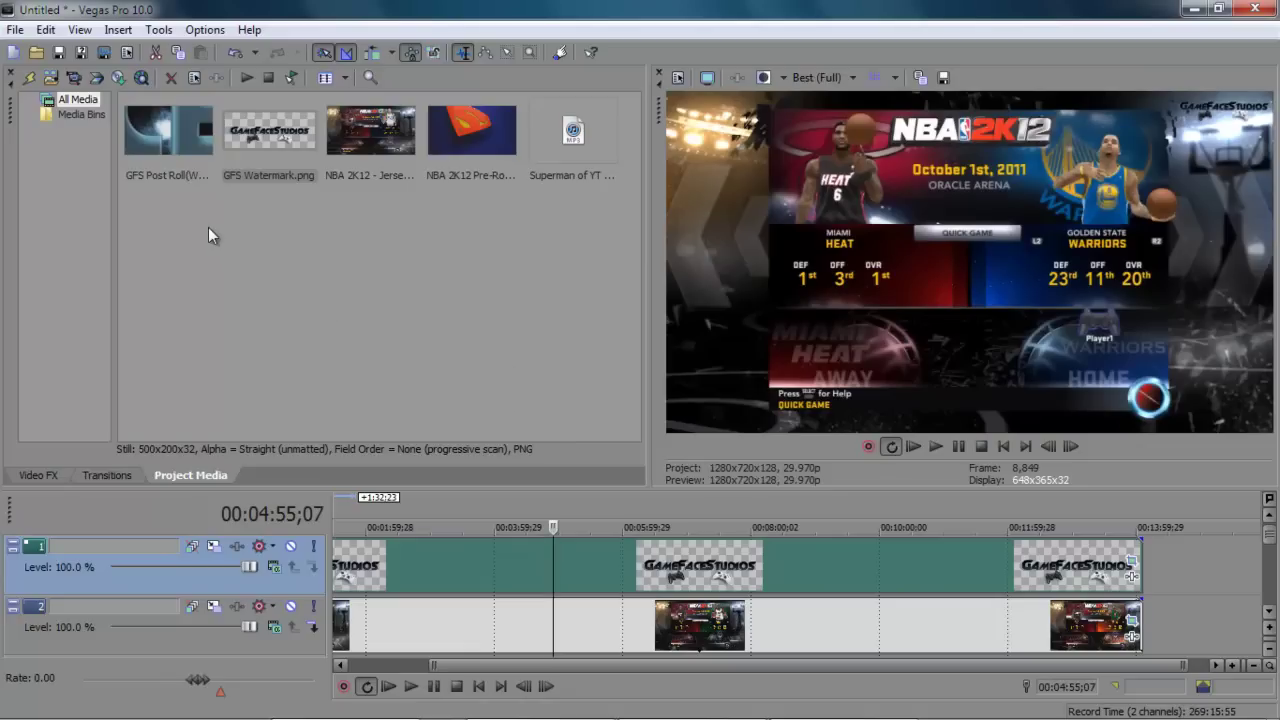
click(16, 32)
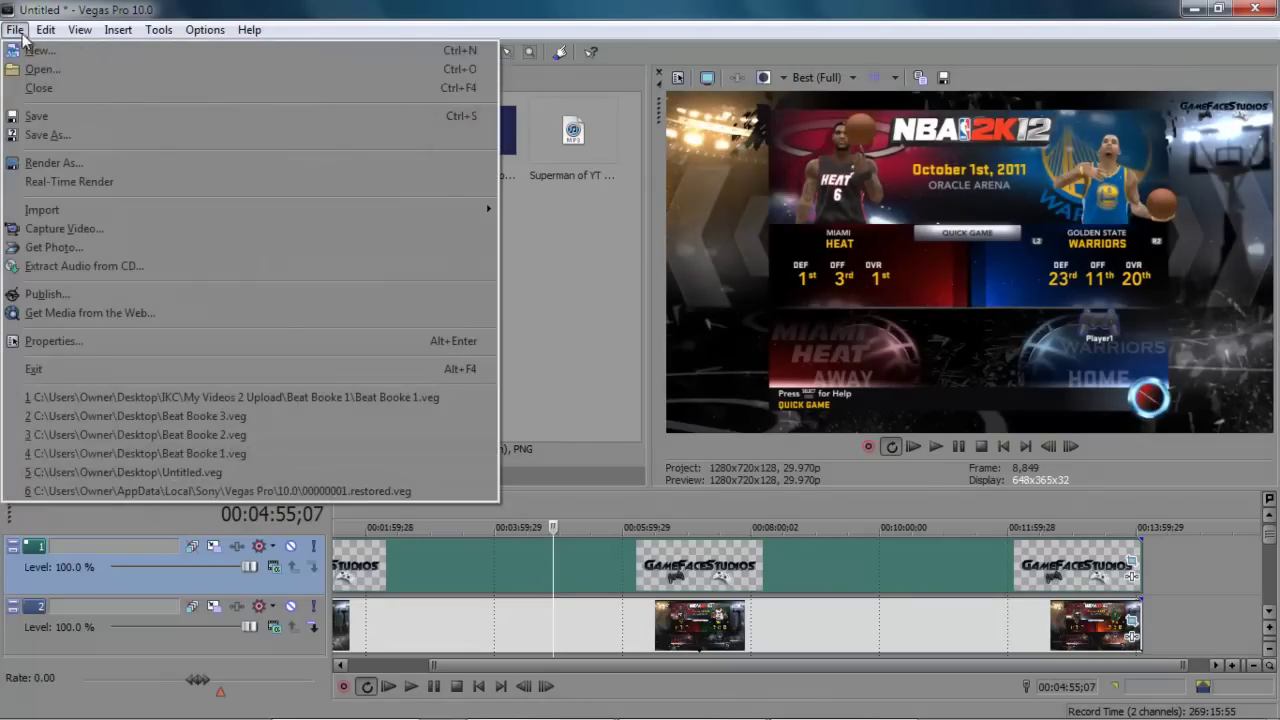
click(97, 161)
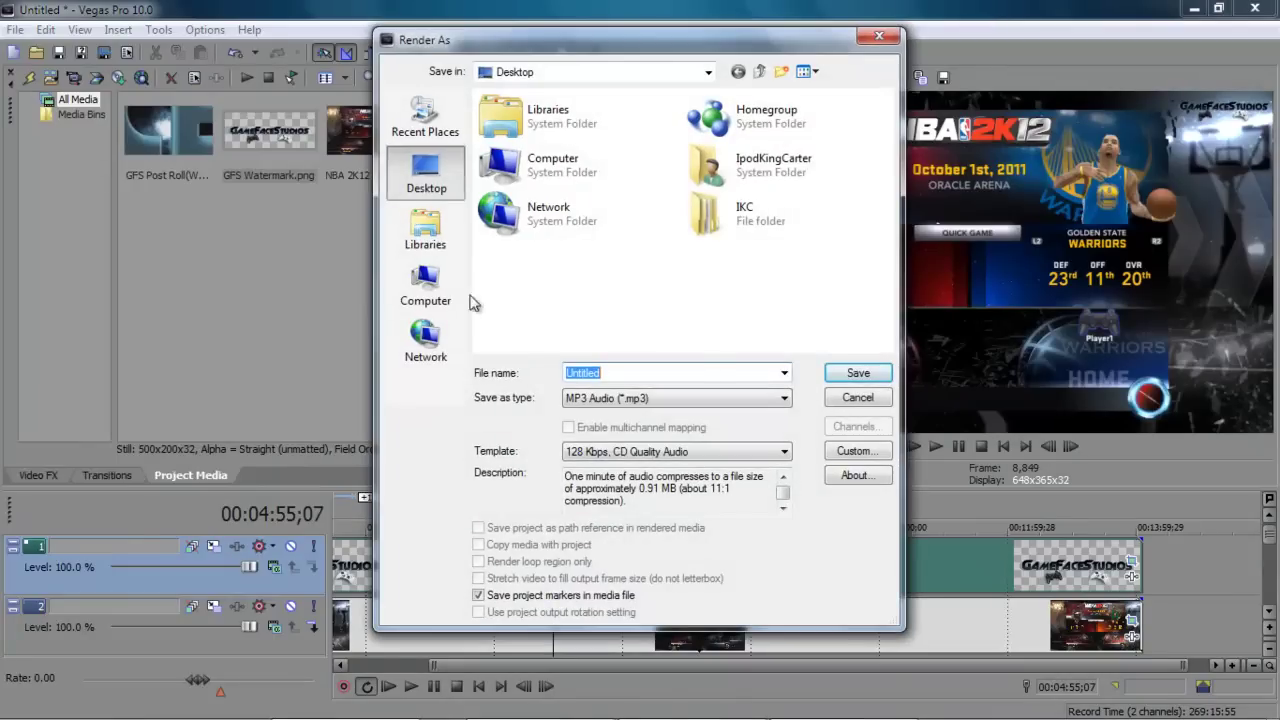
click(710, 398)
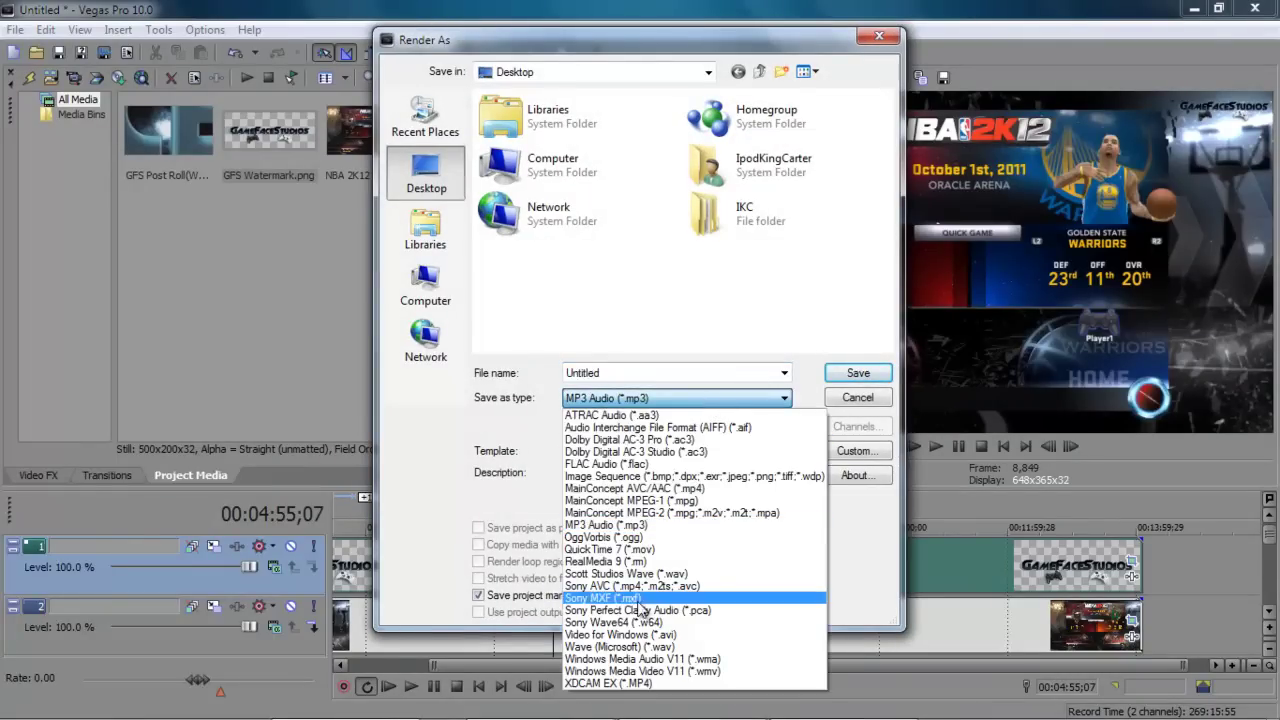
click(688, 671)
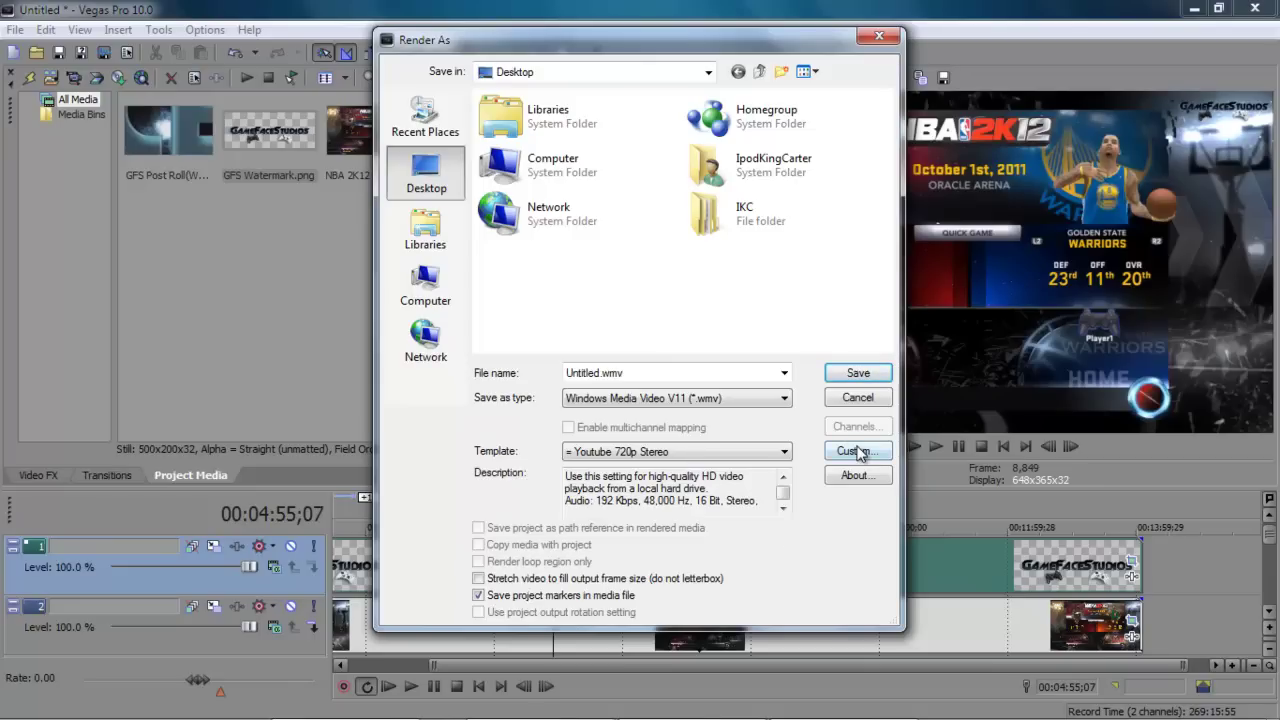
Step: Look through the render templates and examine the Youtube 720p Stereo template's custom audio settings, video settings and available image sizes
click(781, 453)
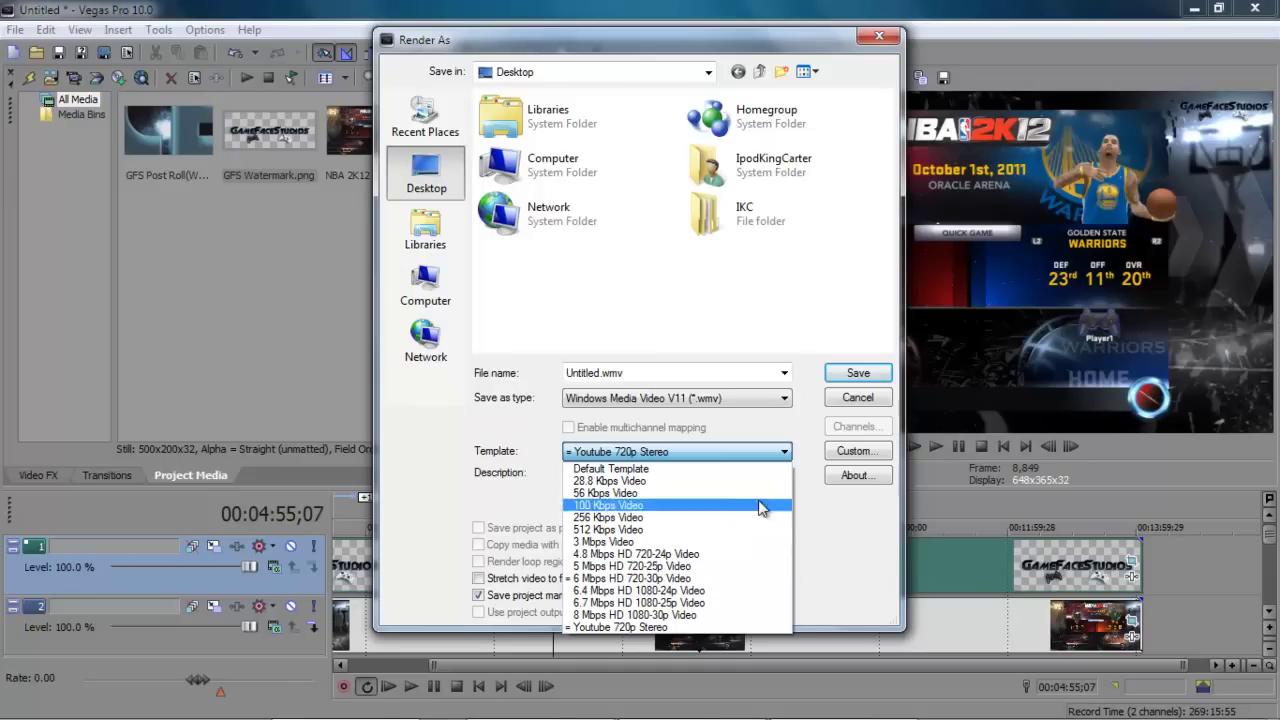
click(848, 456)
click(850, 455)
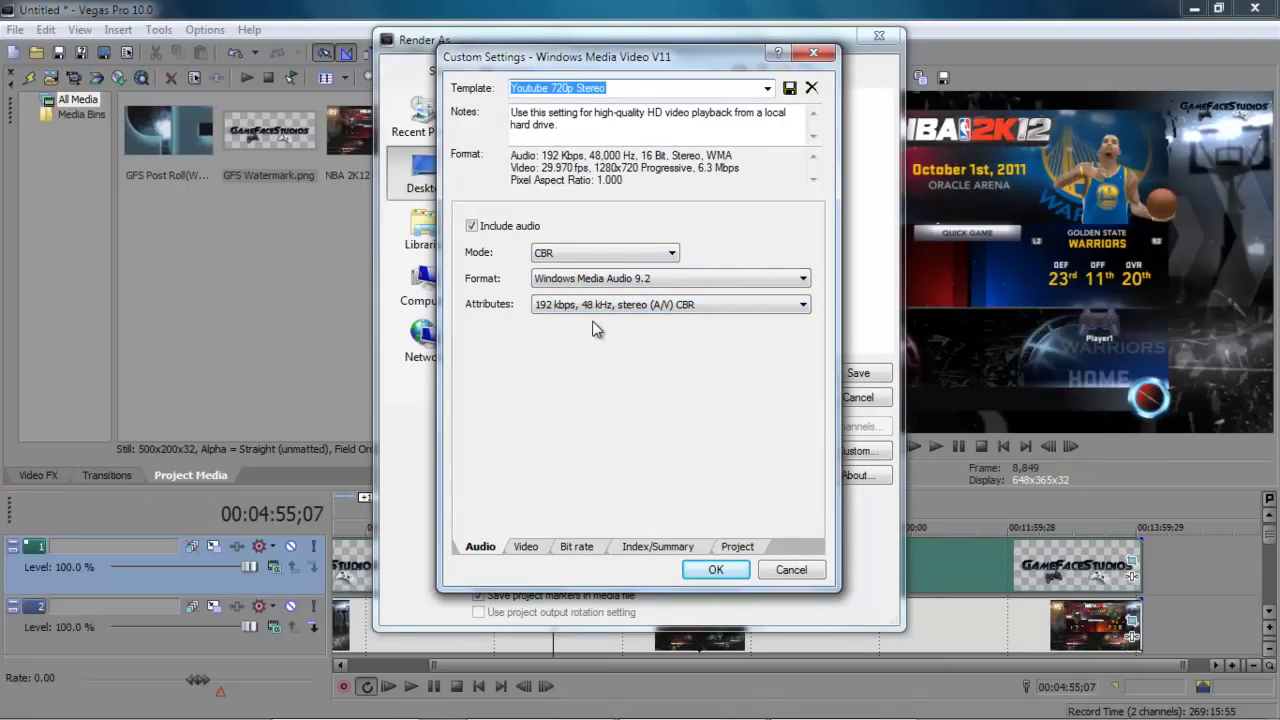
click(524, 547)
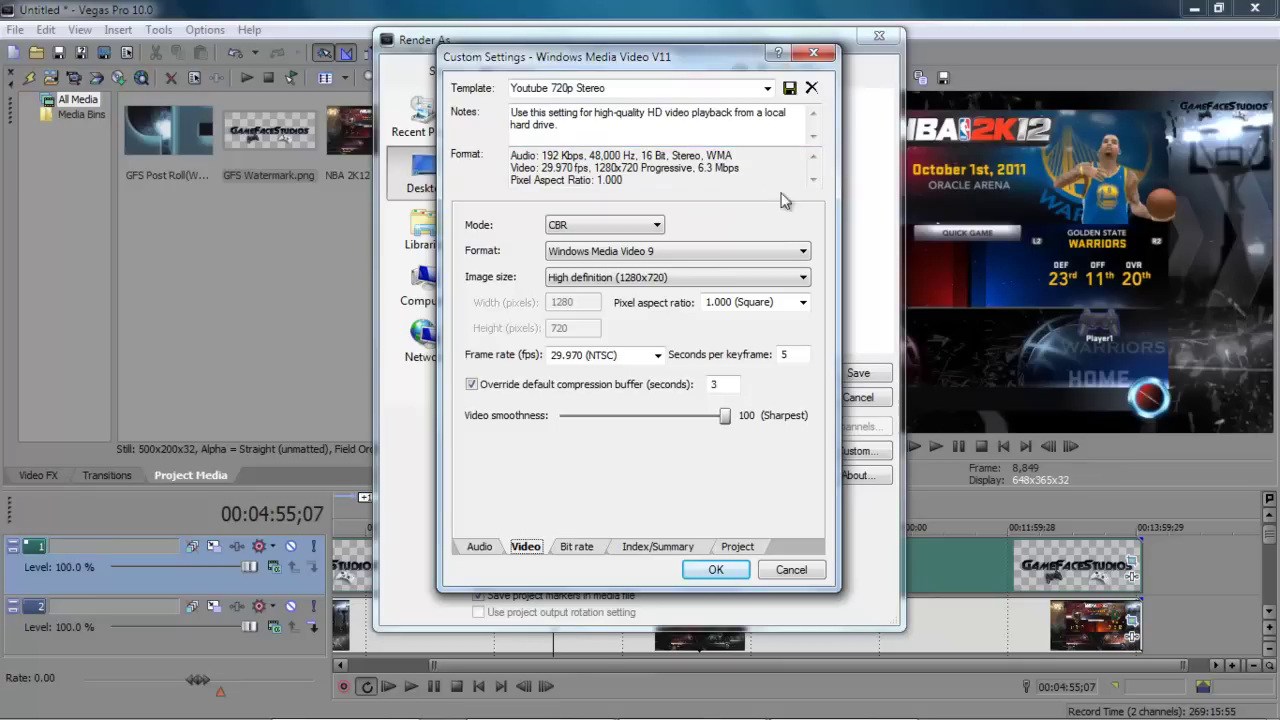
click(700, 280)
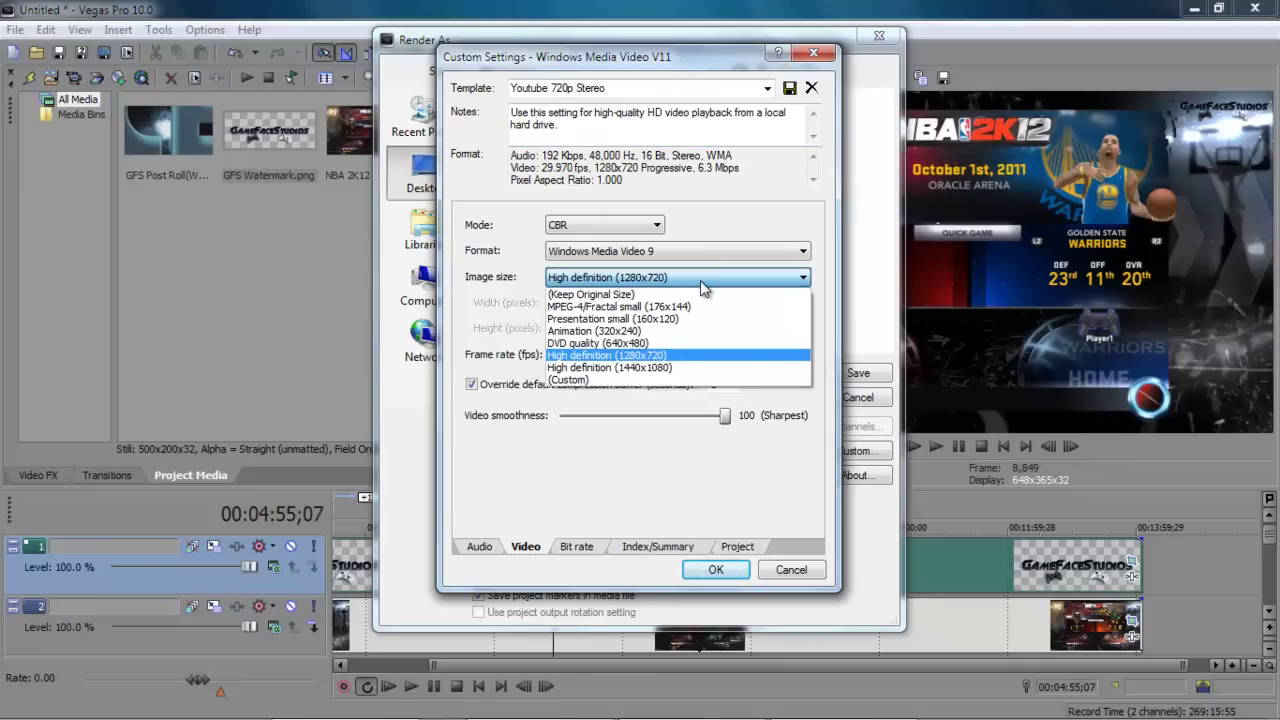
click(700, 280)
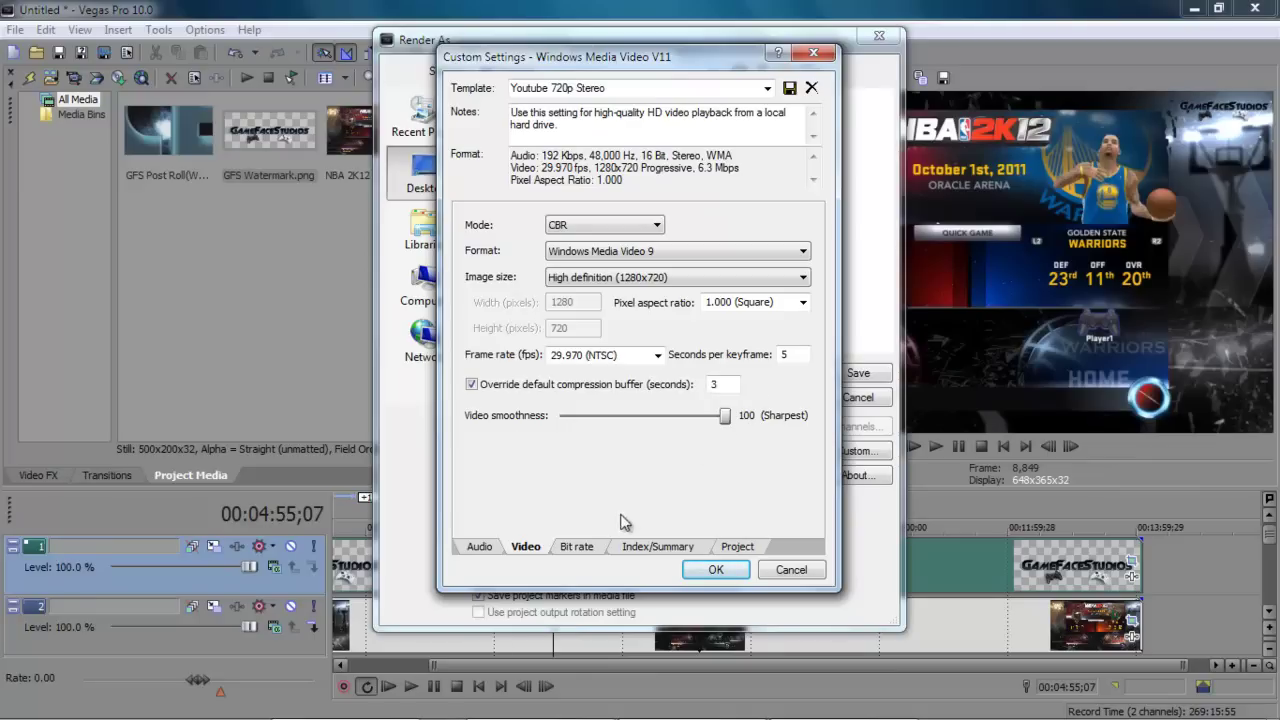
Step: Examine the template's bit rate, index/summary and project rendering quality settings, and close the custom settings and render dialogs
click(580, 546)
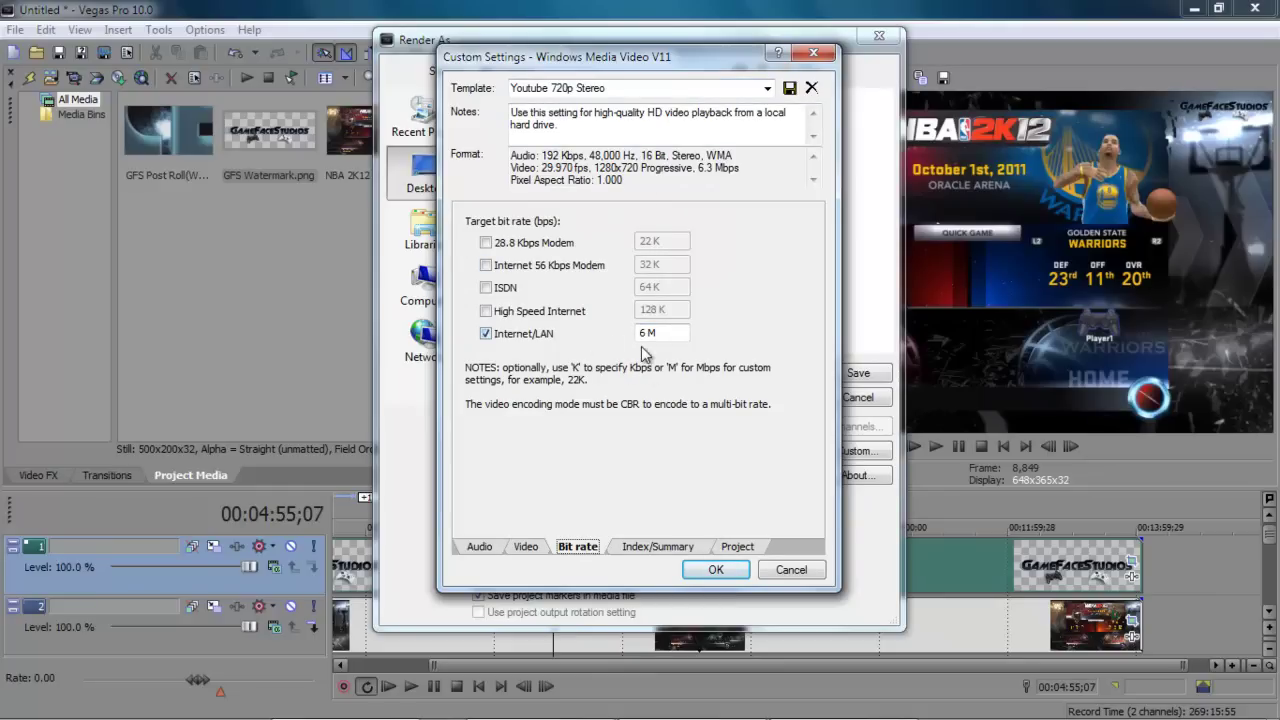
click(643, 548)
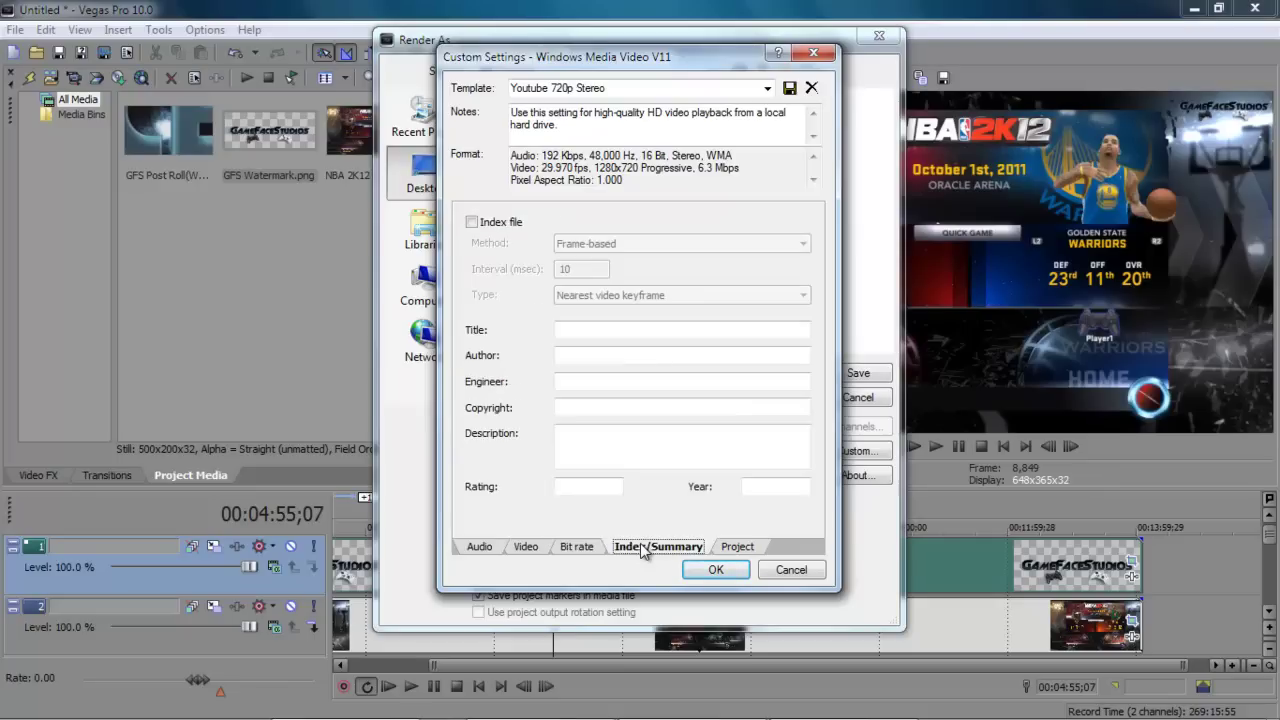
click(735, 547)
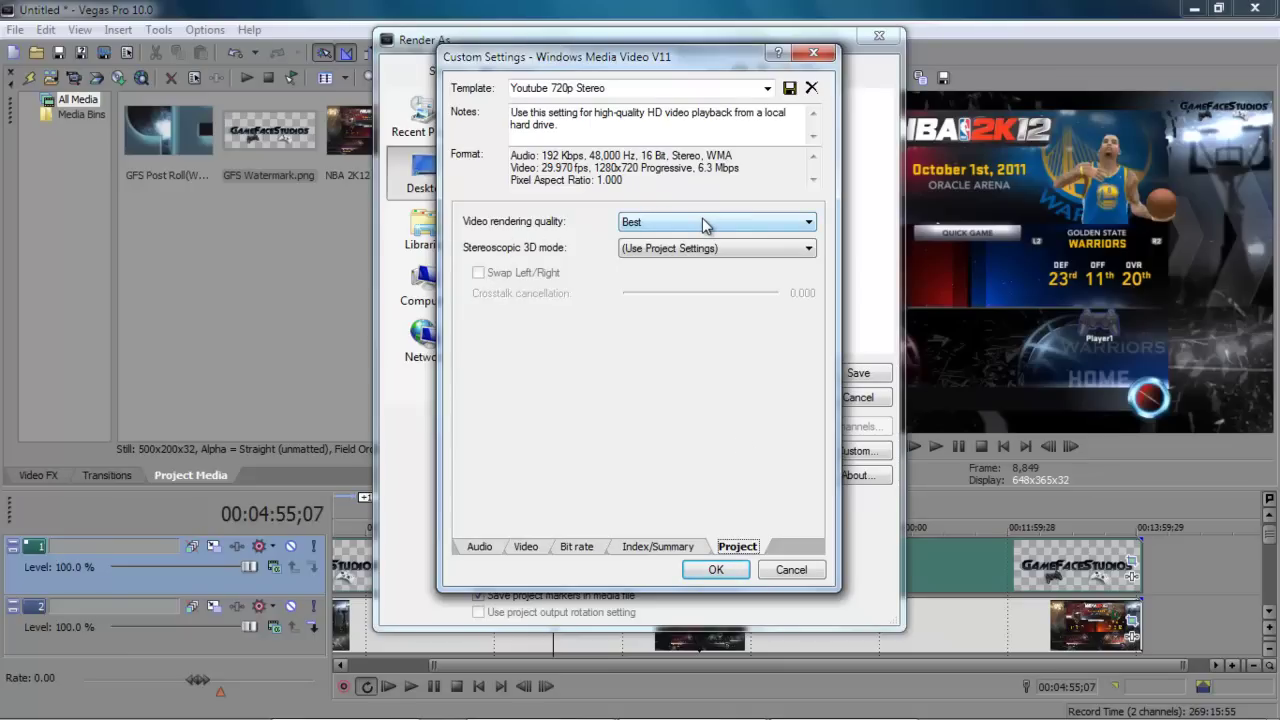
click(718, 568)
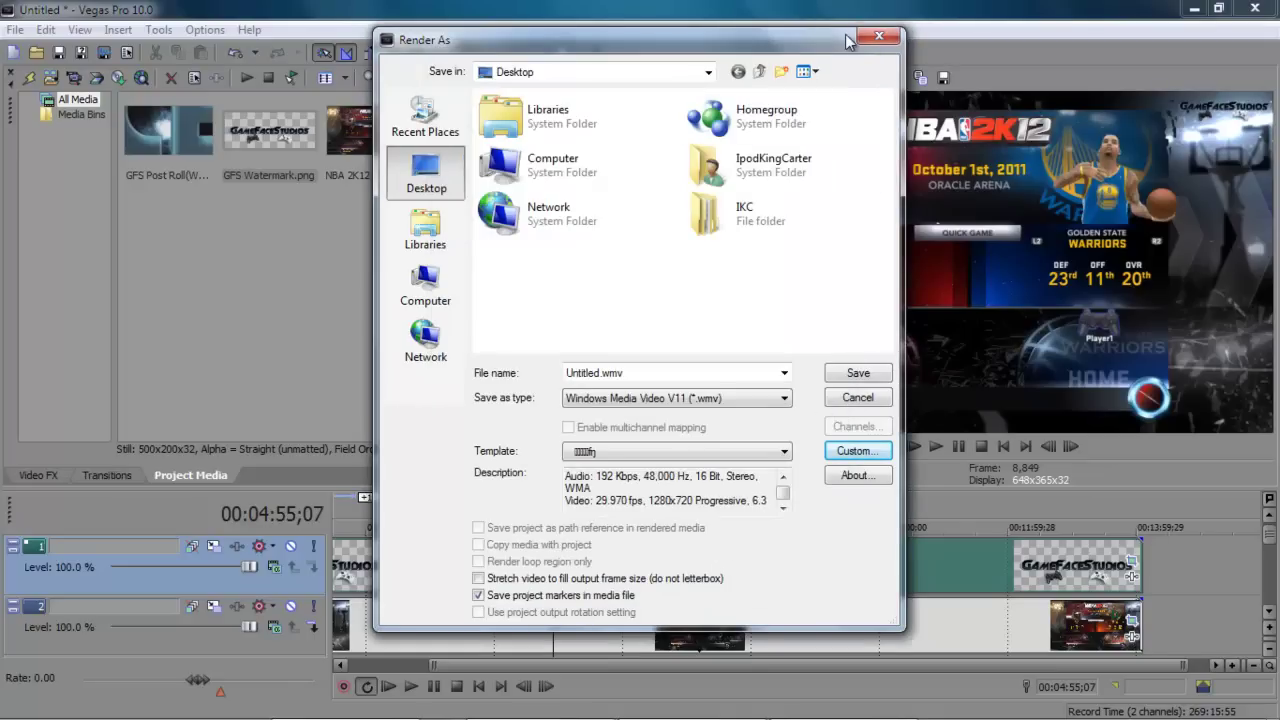
click(878, 40)
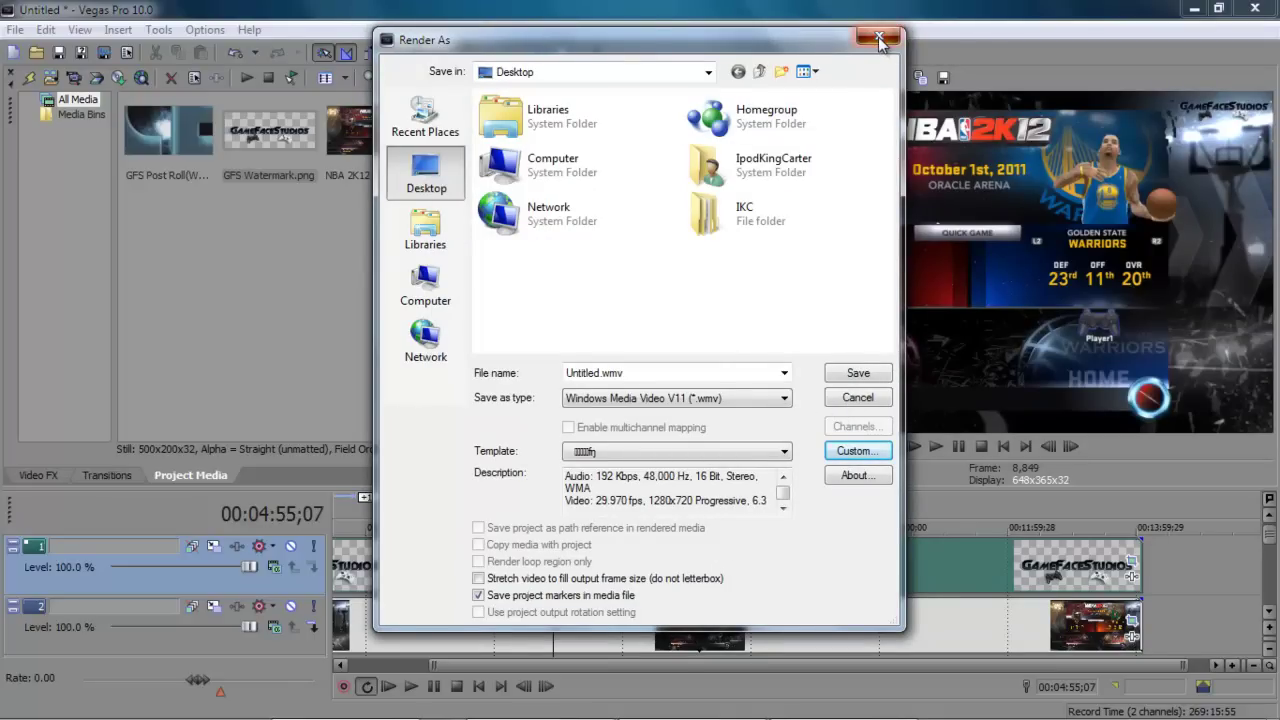
Step: Add the GFS Post Roll clip to track 2 directly after the end of the gameplay footage
drag(165, 149, 1151, 604)
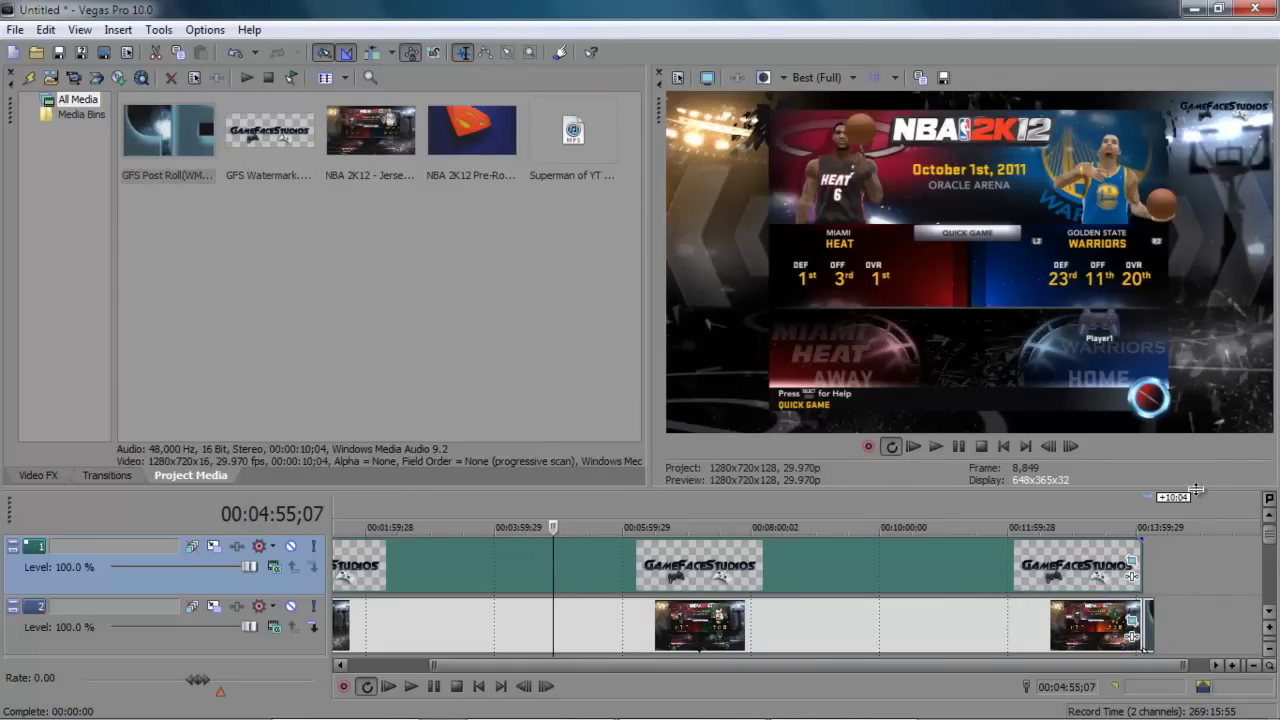
key(F11)
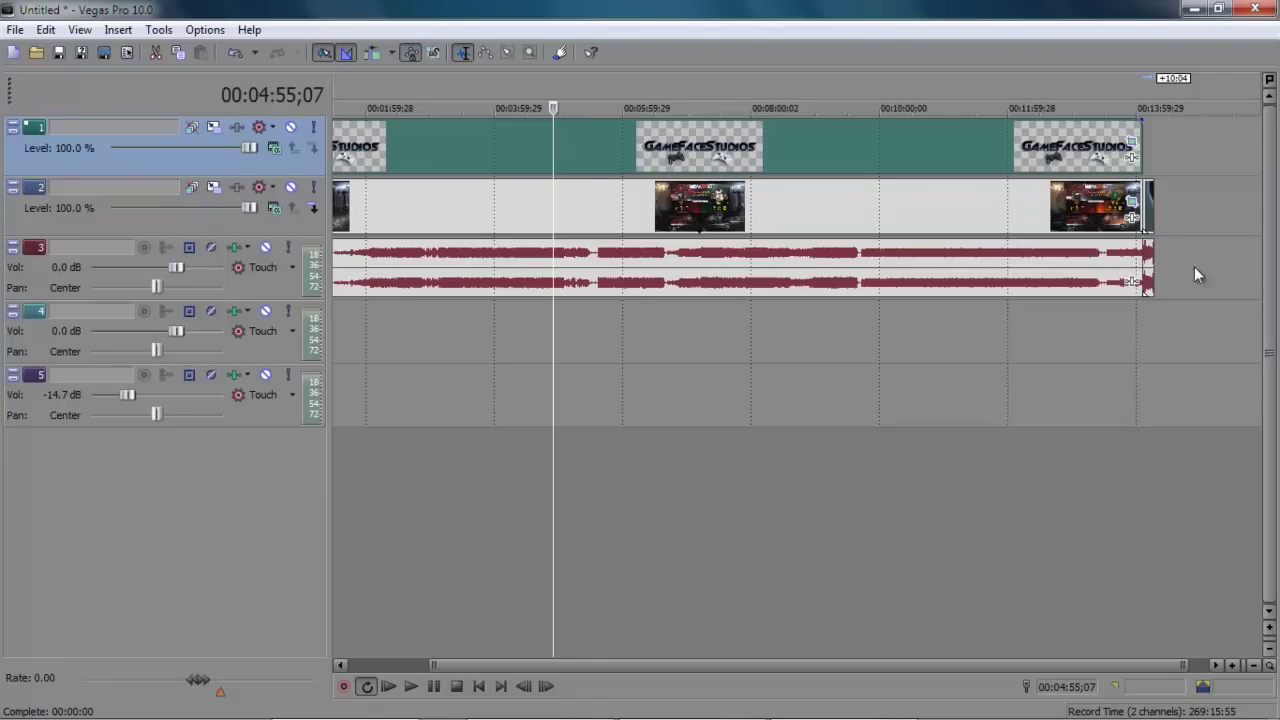
drag(814, 660, 575, 695)
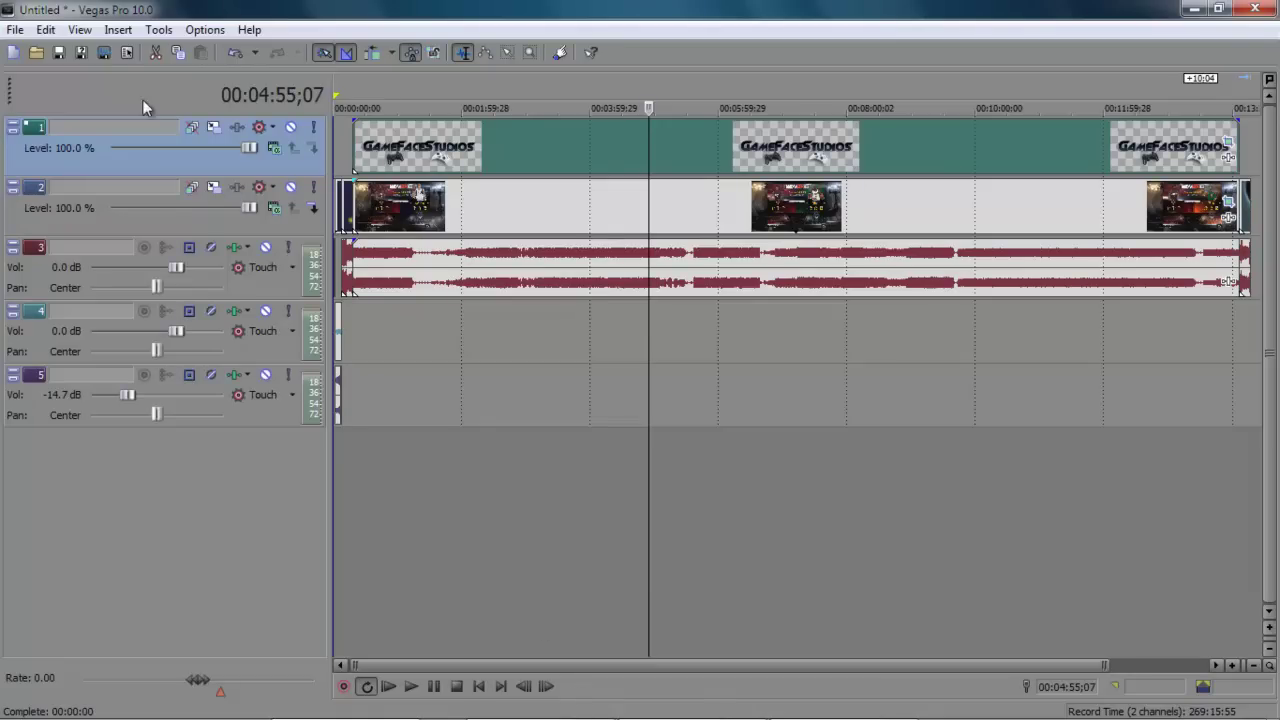
Step: Render the project to the Desktop as Untitled.wmv in the Windows Media Video V11 format
click(17, 33)
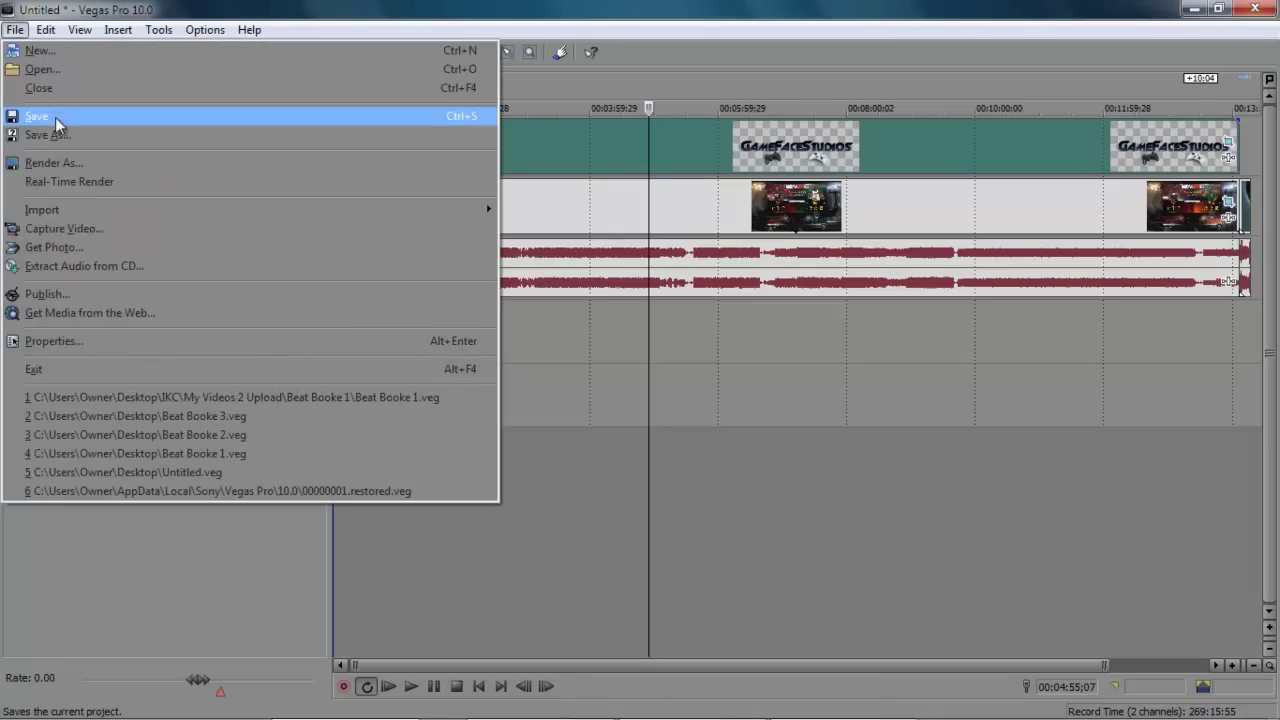
click(66, 164)
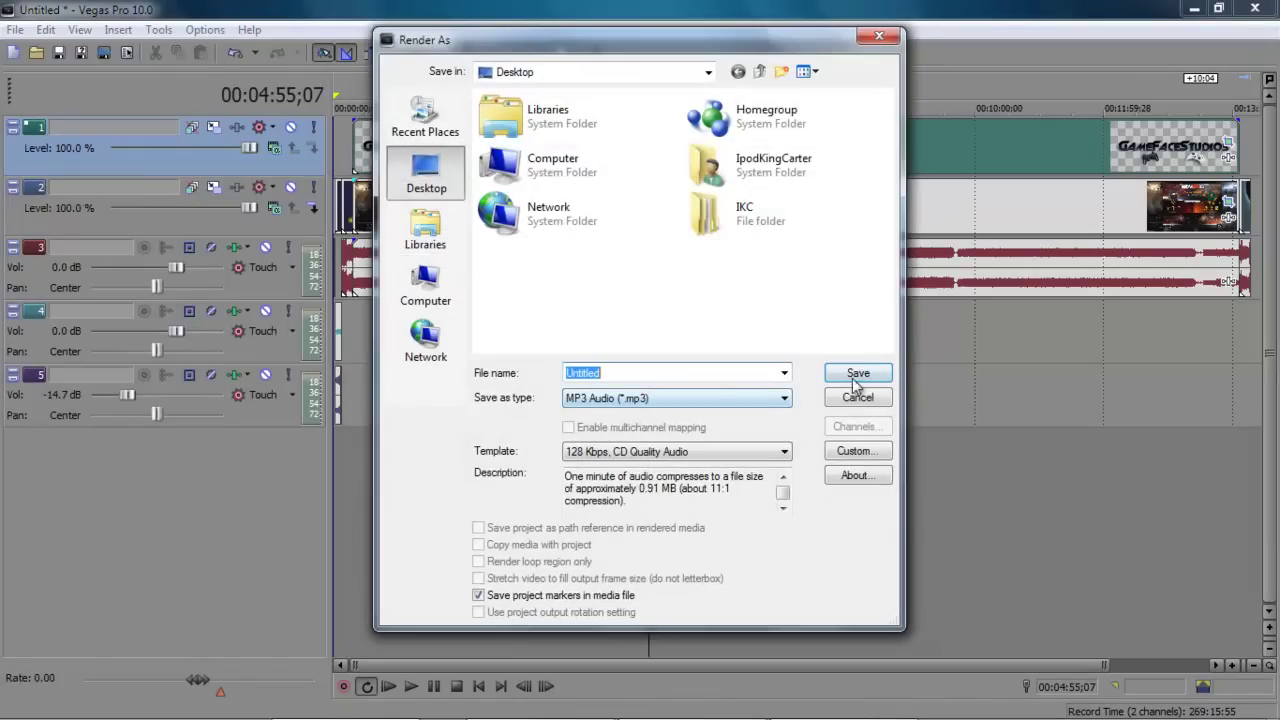
click(784, 398)
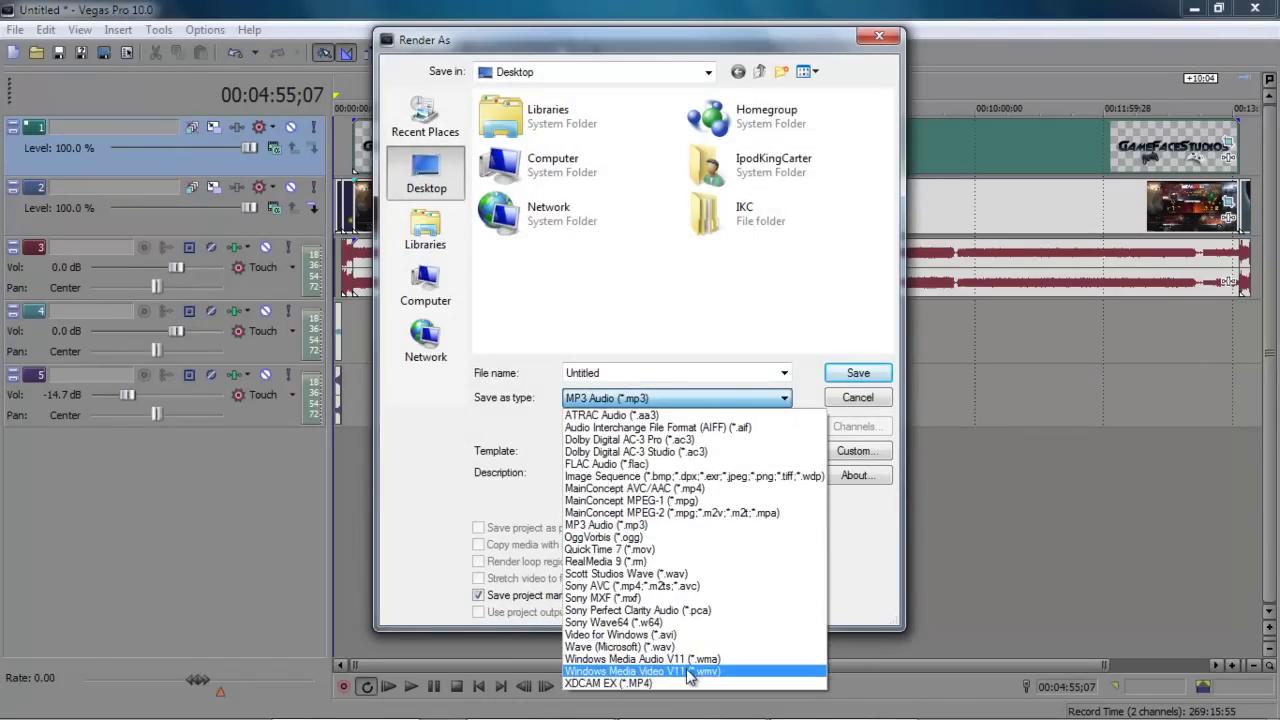
click(765, 671)
click(848, 378)
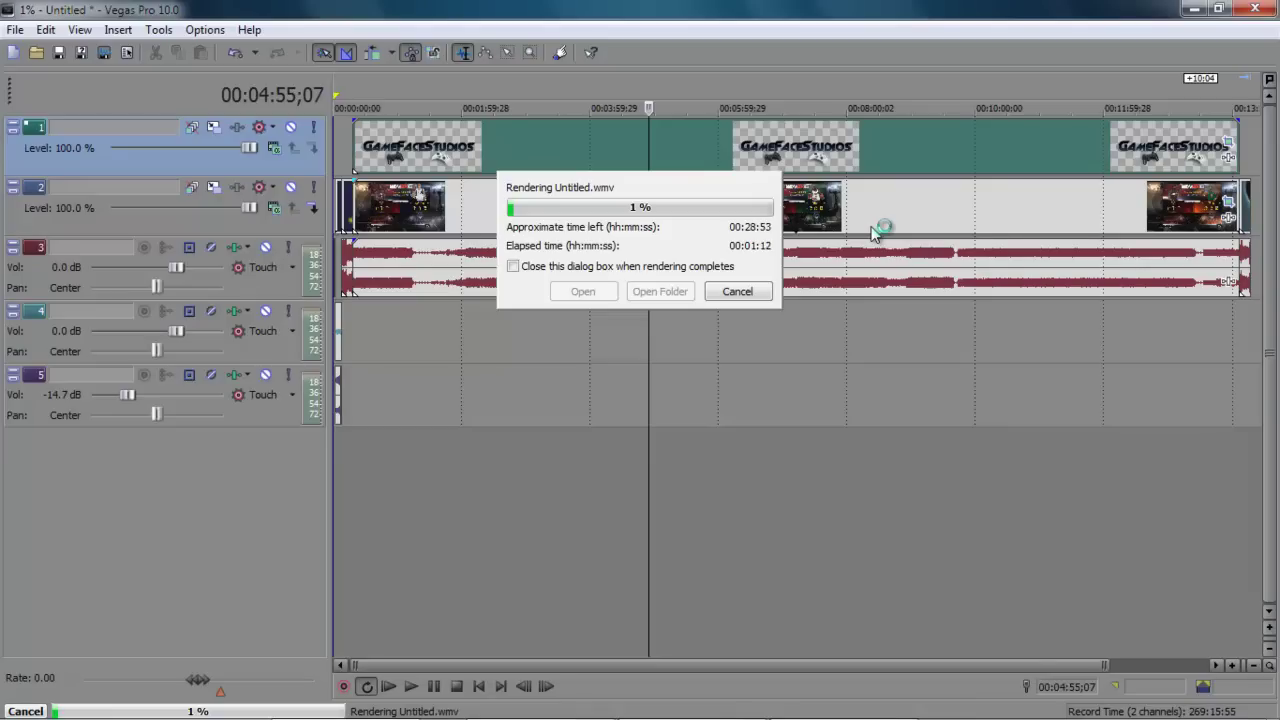
mouse_move(1045, 716)
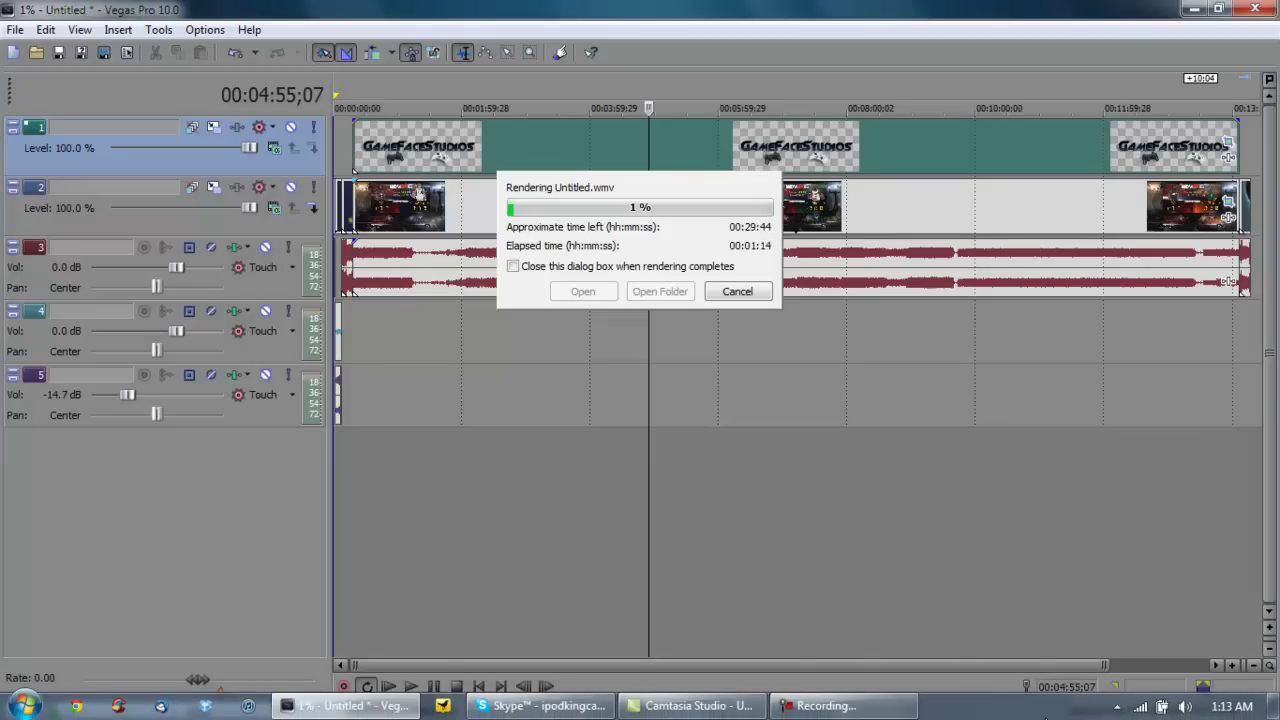
click(826, 706)
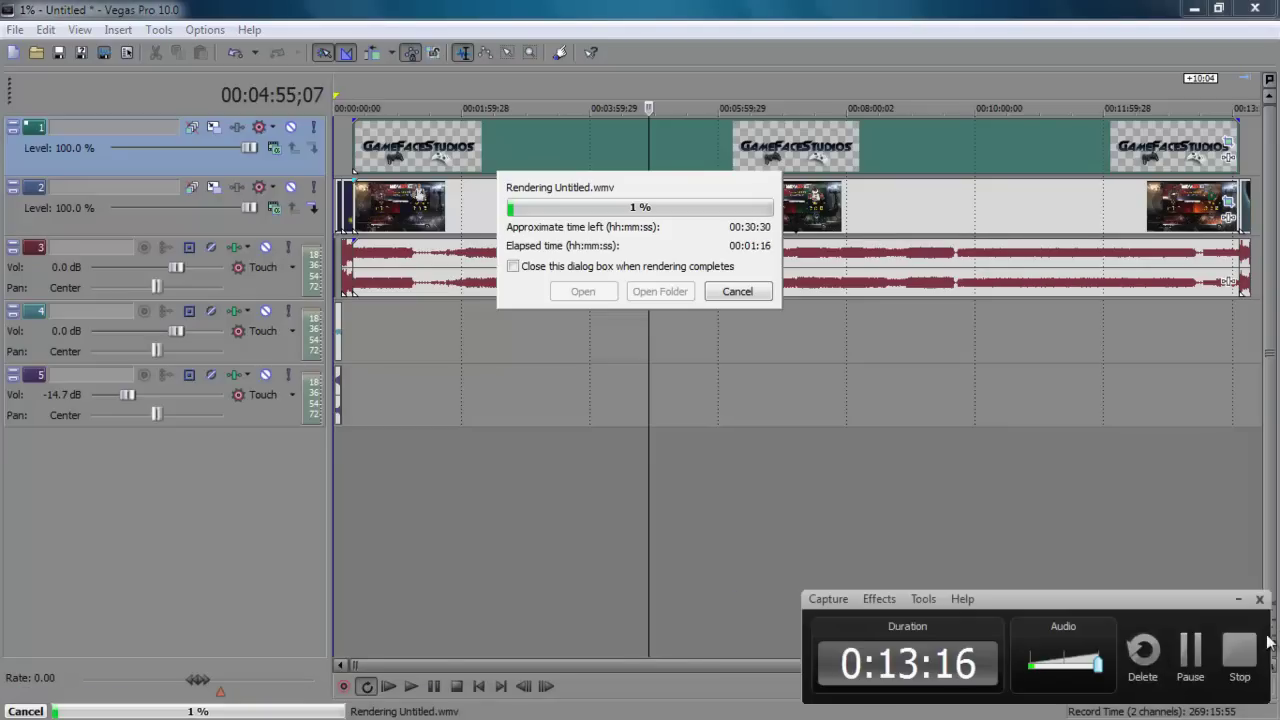